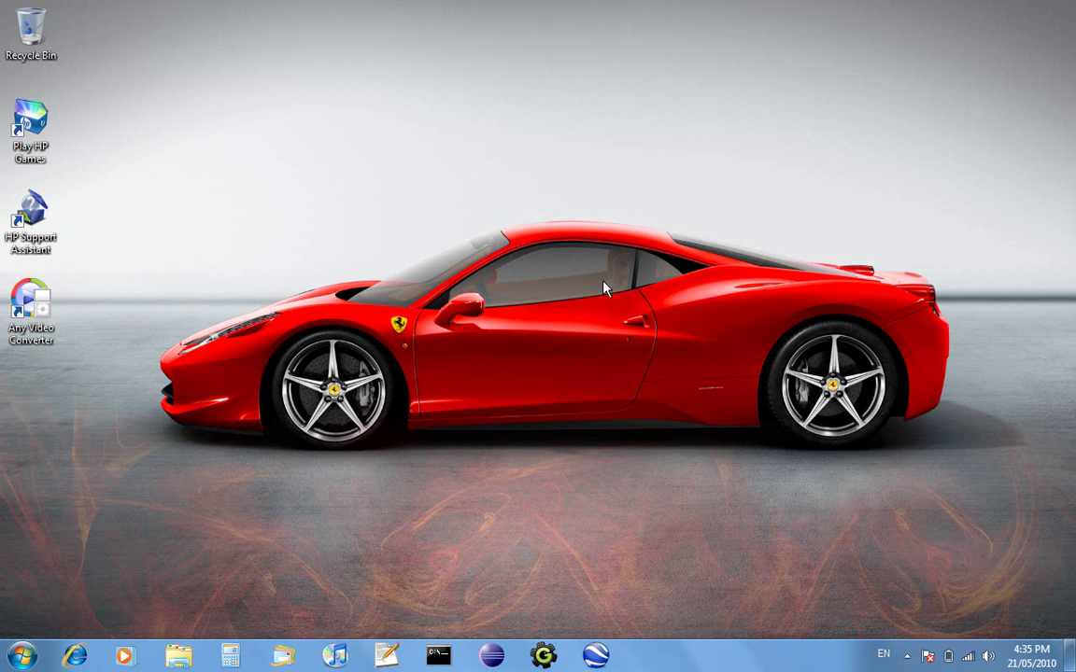
Step: From the desktop's Personalize window, open Mouse Properties on the Pointers list
{"action": "right_click", "coordinate": [638, 474]}
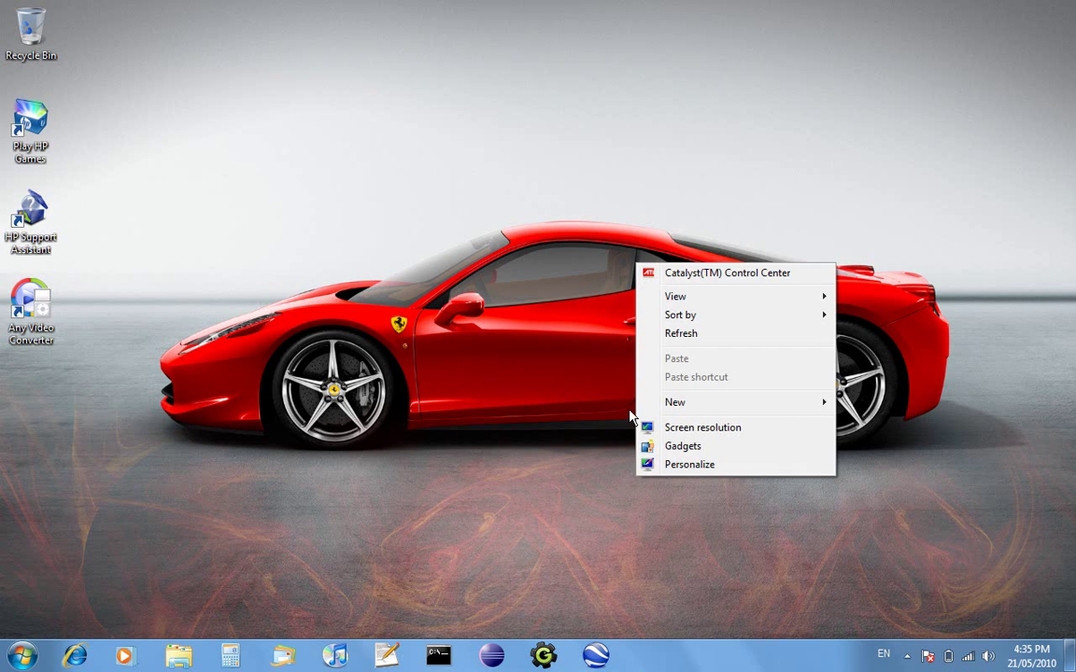
{"action": "left_click", "coordinate": [691, 465]}
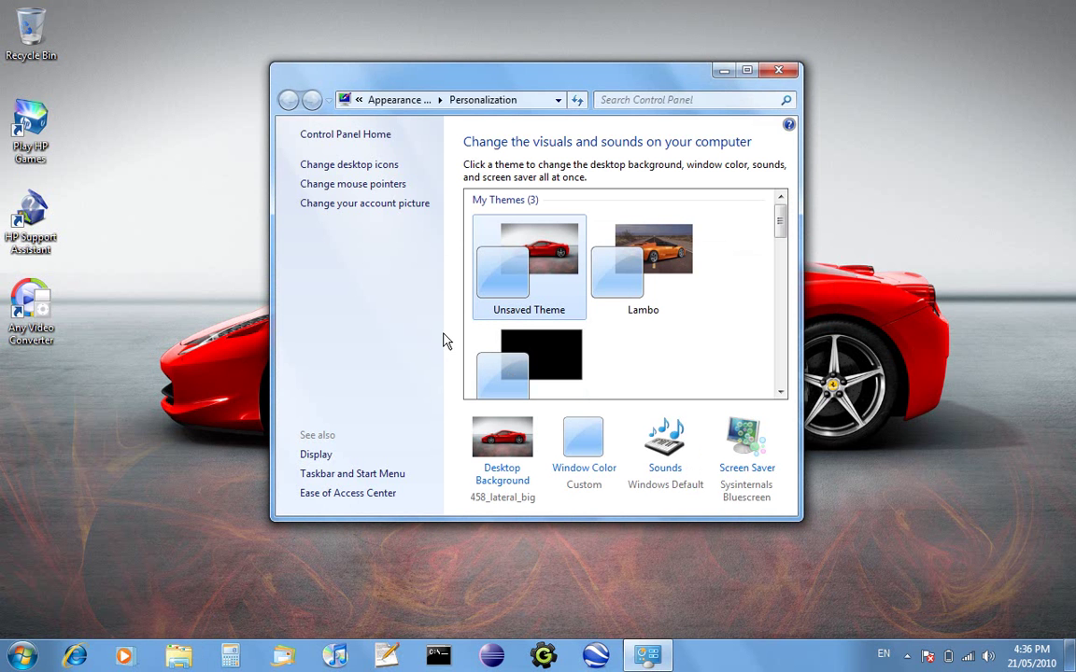
{"action": "left_click", "coordinate": [383, 187]}
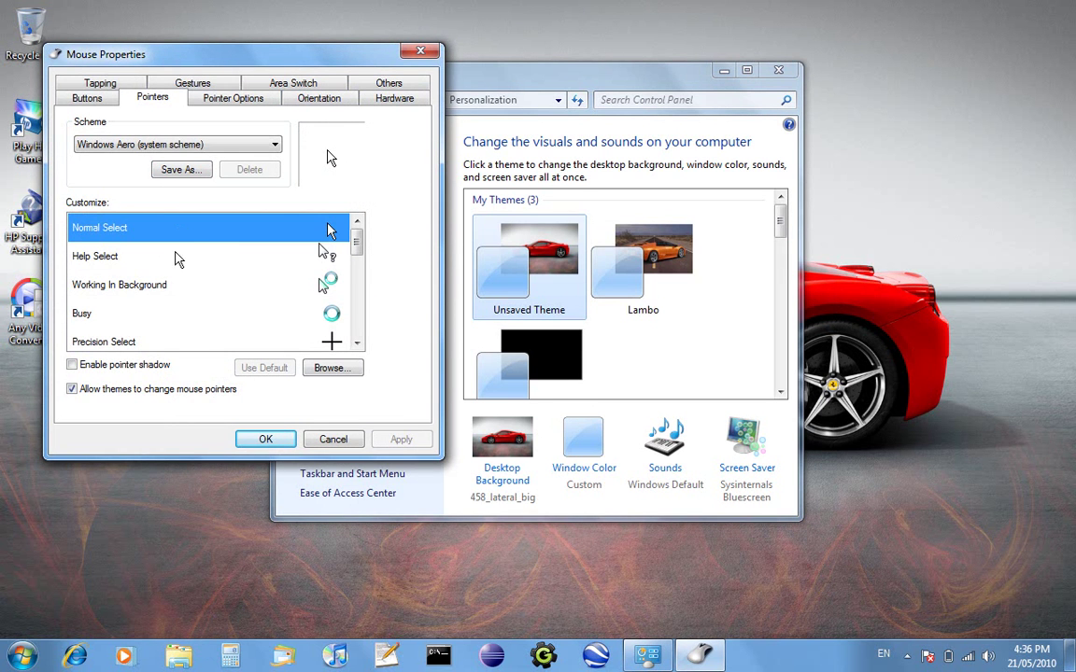
Step: Set the Normal Select pointer to the lnodrop cursor from the Cursors folder and apply it
{"action": "left_click", "coordinate": [329, 367]}
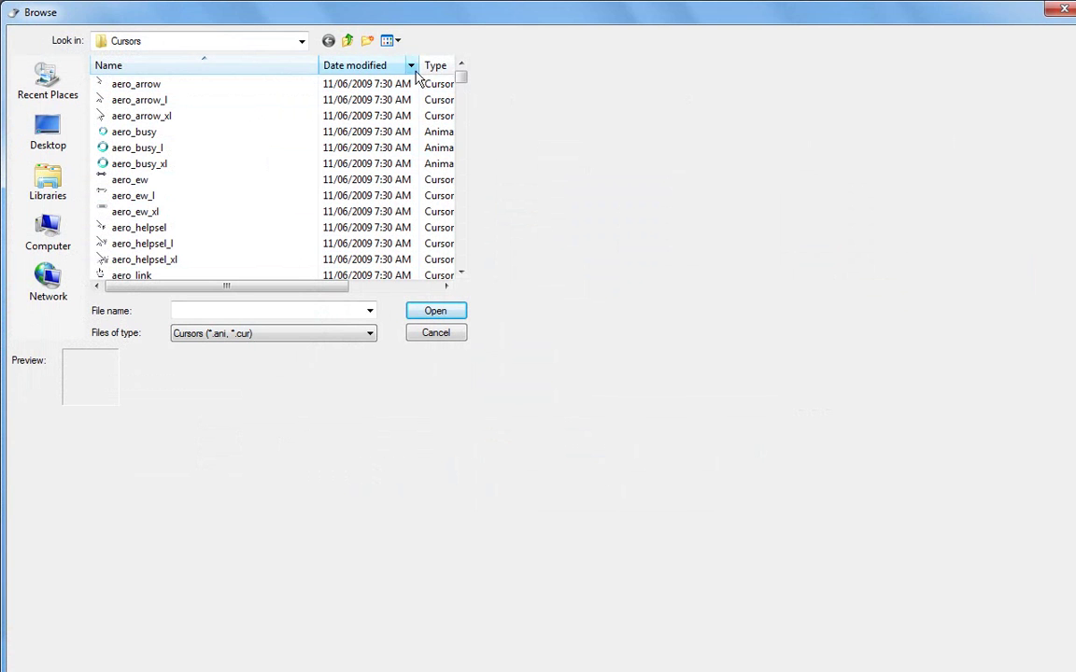
{"action": "left_click_drag", "start_coordinate": [461, 84], "coordinate": [462, 178]}
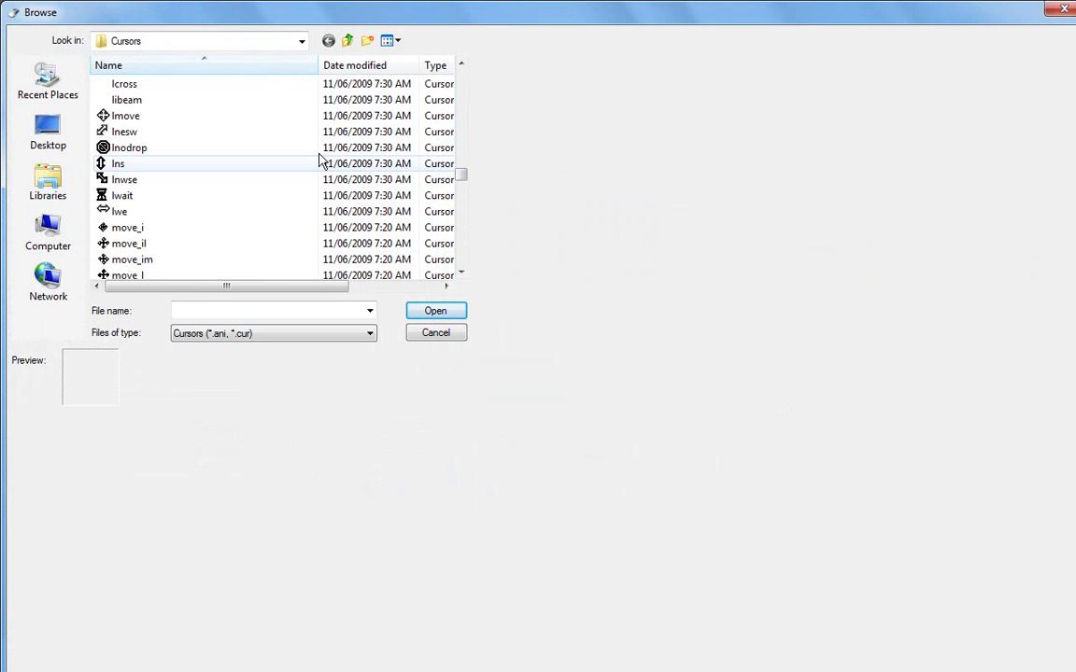
{"action": "double_click", "coordinate": [129, 152]}
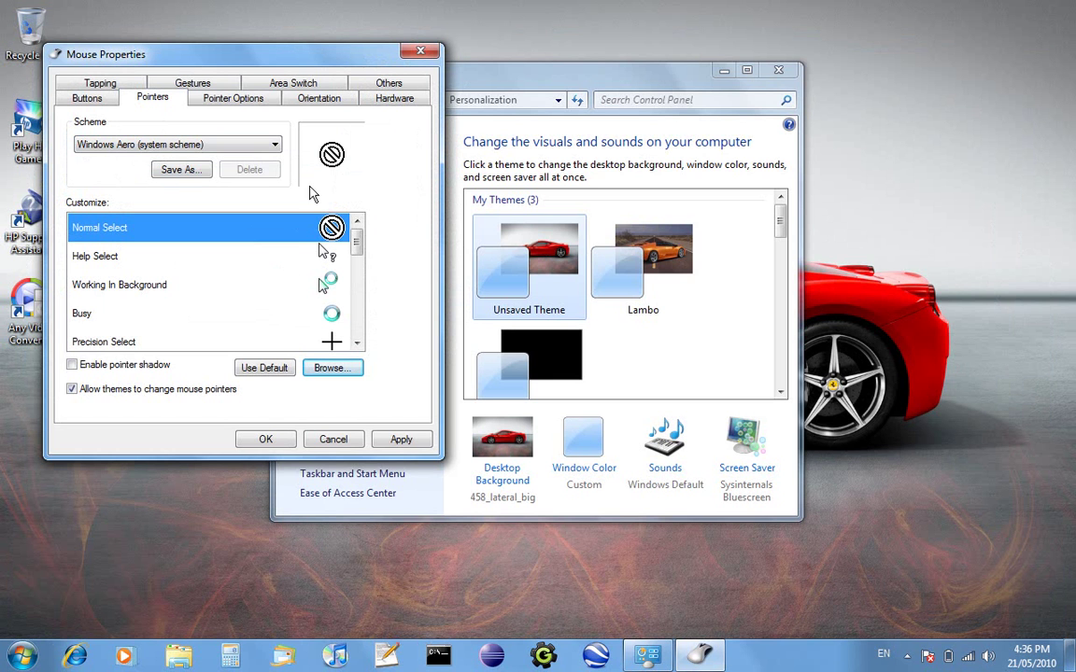
{"action": "left_click", "coordinate": [392, 439]}
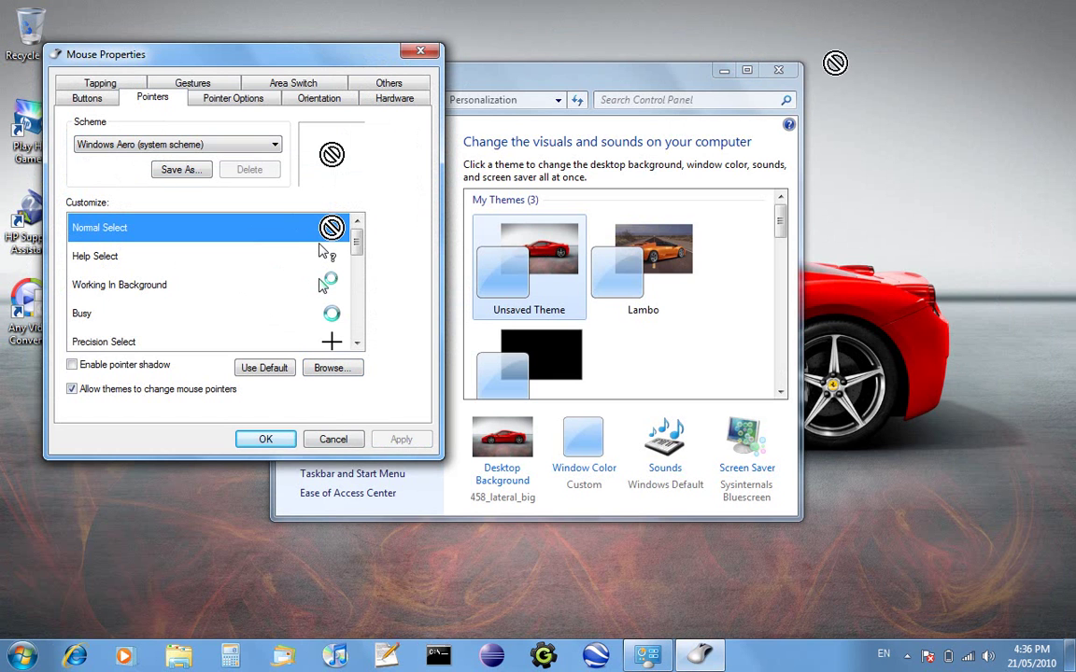
Step: Close Mouse Properties and Personalization, then reopen Personalization from the desktop menu
{"action": "left_click", "coordinate": [414, 50]}
{"action": "key", "text": "alt+F4"}
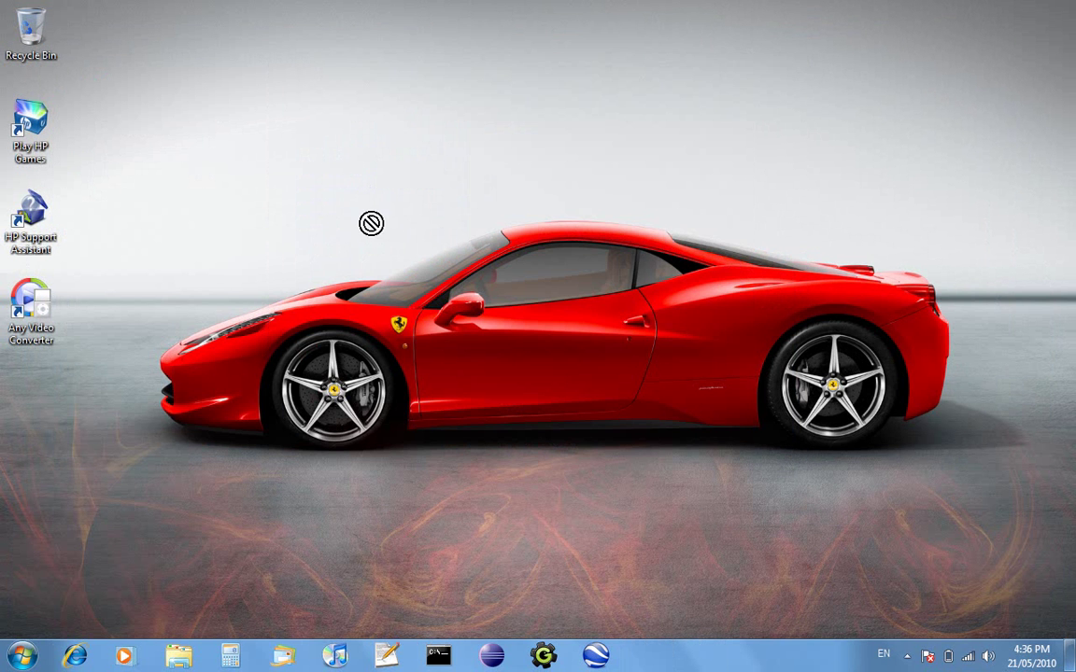
{"action": "left_click", "coordinate": [27, 657]}
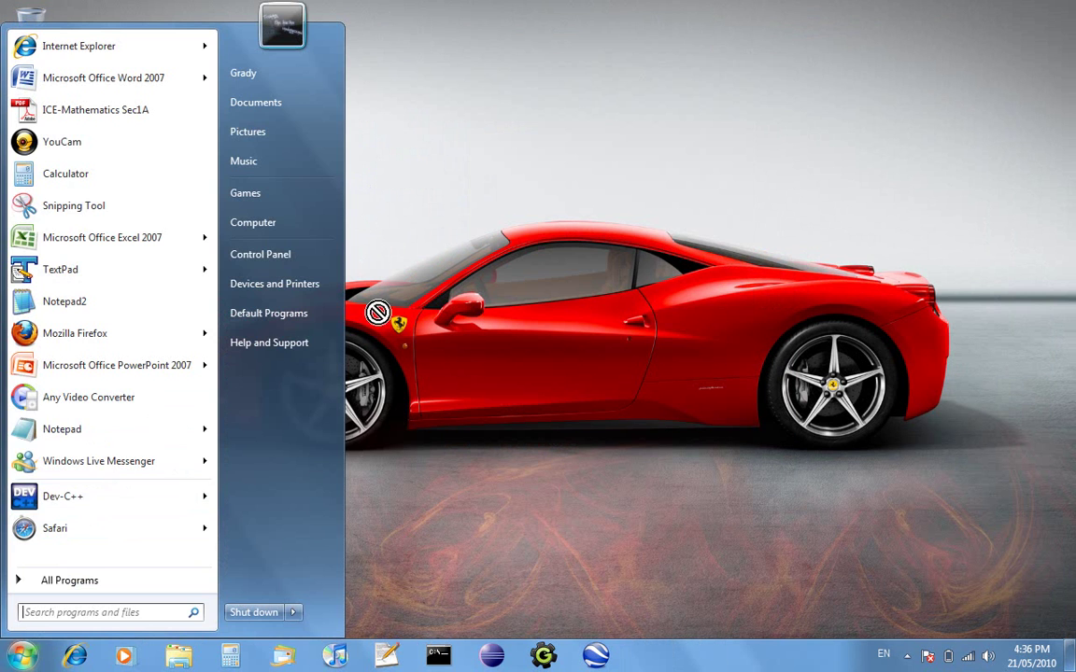
{"action": "left_click", "coordinate": [458, 160]}
{"action": "right_click", "coordinate": [515, 202]}
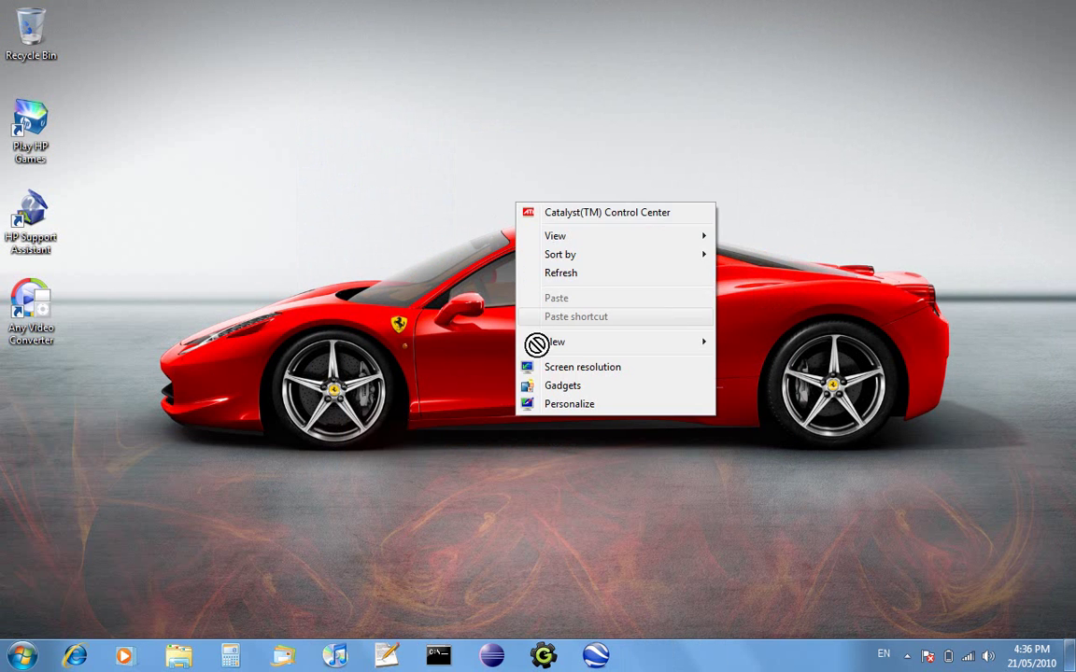
{"action": "left_click", "coordinate": [560, 403]}
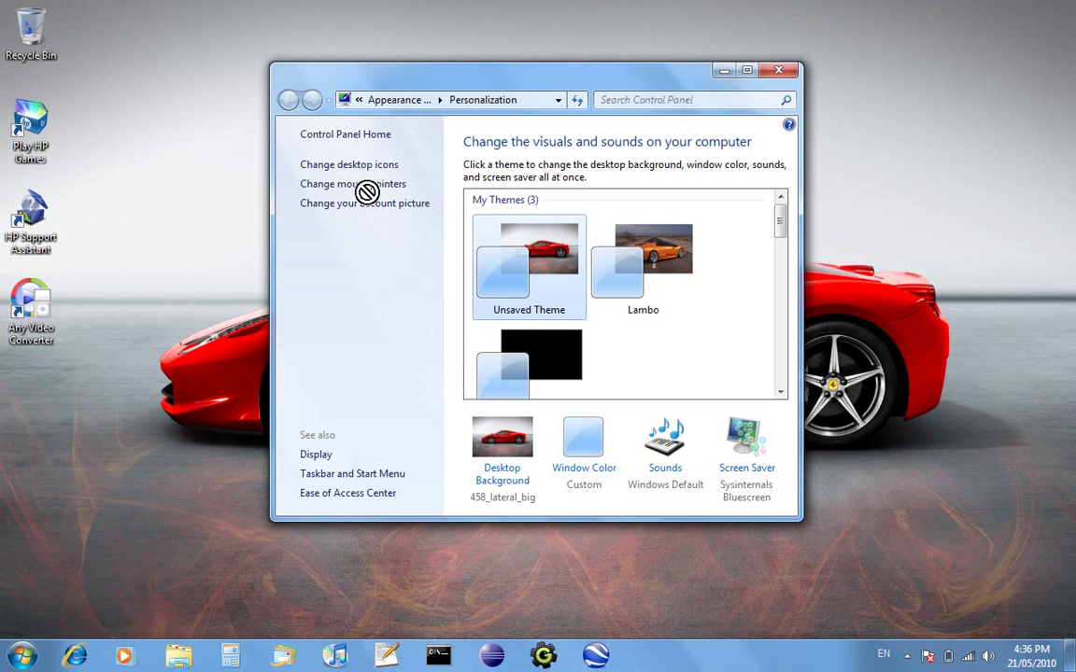
Step: Reset Normal Select to the default Windows Aero arrow, apply it, and close Mouse Properties
{"action": "left_click", "coordinate": [373, 184]}
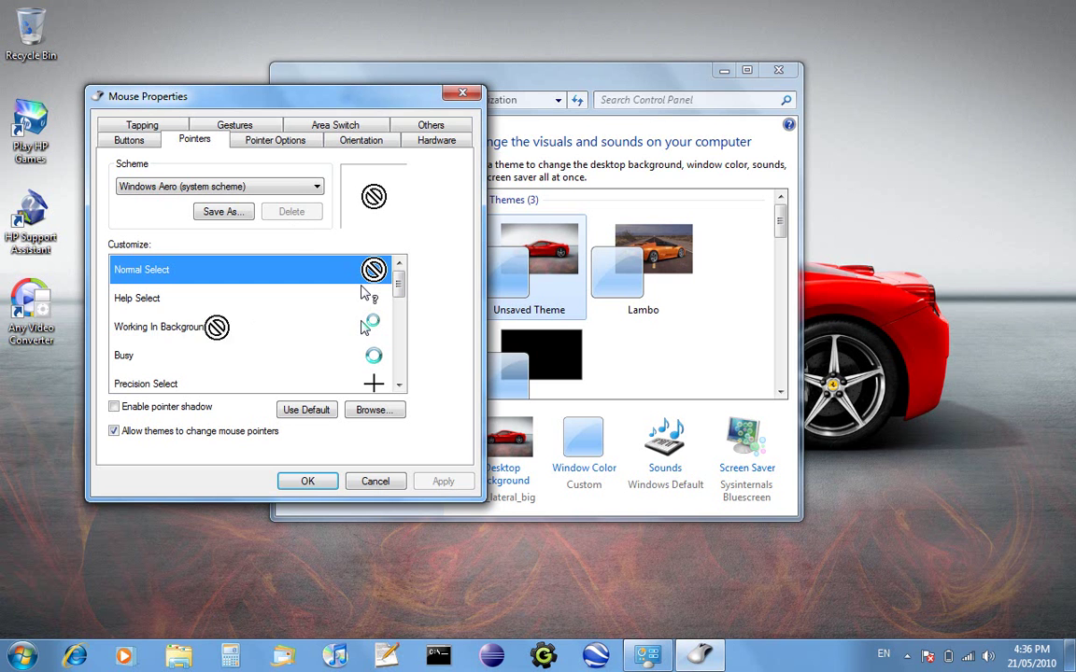
{"action": "scroll", "coordinate": [146, 280], "scroll_direction": "down", "scroll_amount": 4}
{"action": "scroll", "coordinate": [307, 348], "scroll_direction": "up", "scroll_amount": 3}
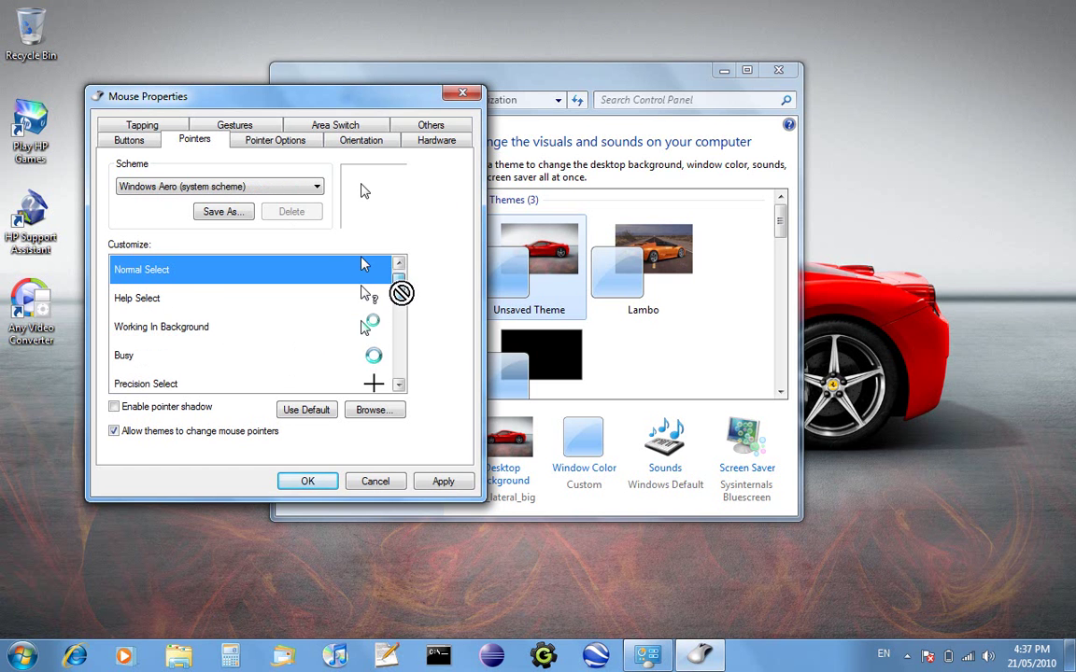
{"action": "scroll", "coordinate": [404, 283], "scroll_direction": "down", "scroll_amount": 2}
{"action": "scroll", "coordinate": [399, 314], "scroll_direction": "down", "scroll_amount": 2}
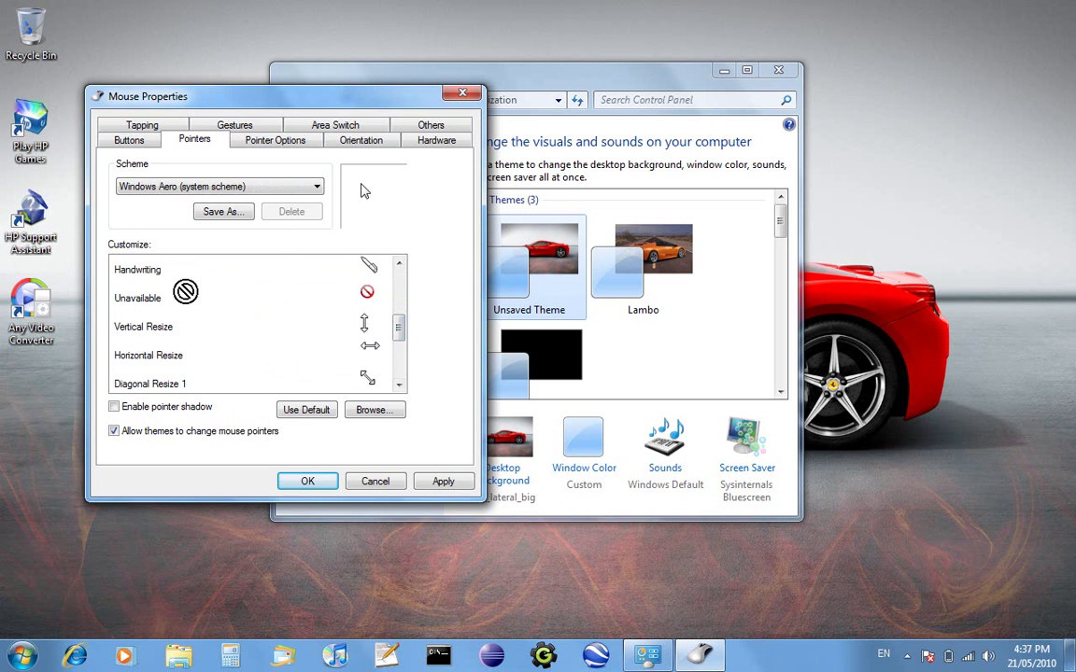
{"action": "left_click", "coordinate": [301, 410]}
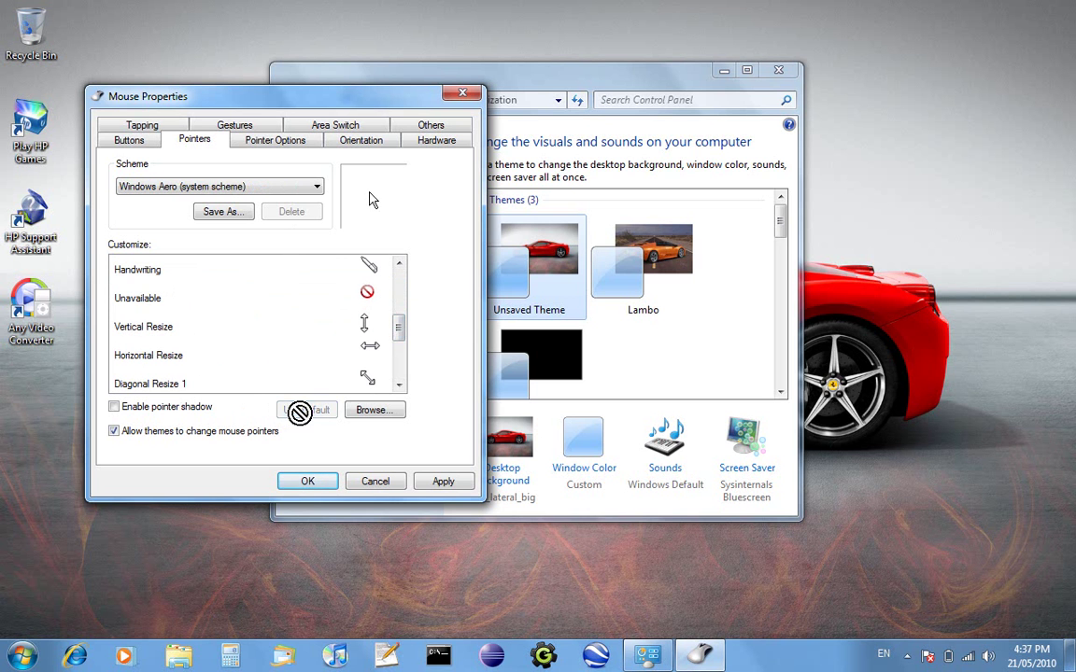
{"action": "left_click_drag", "start_coordinate": [404, 343], "coordinate": [403, 269]}
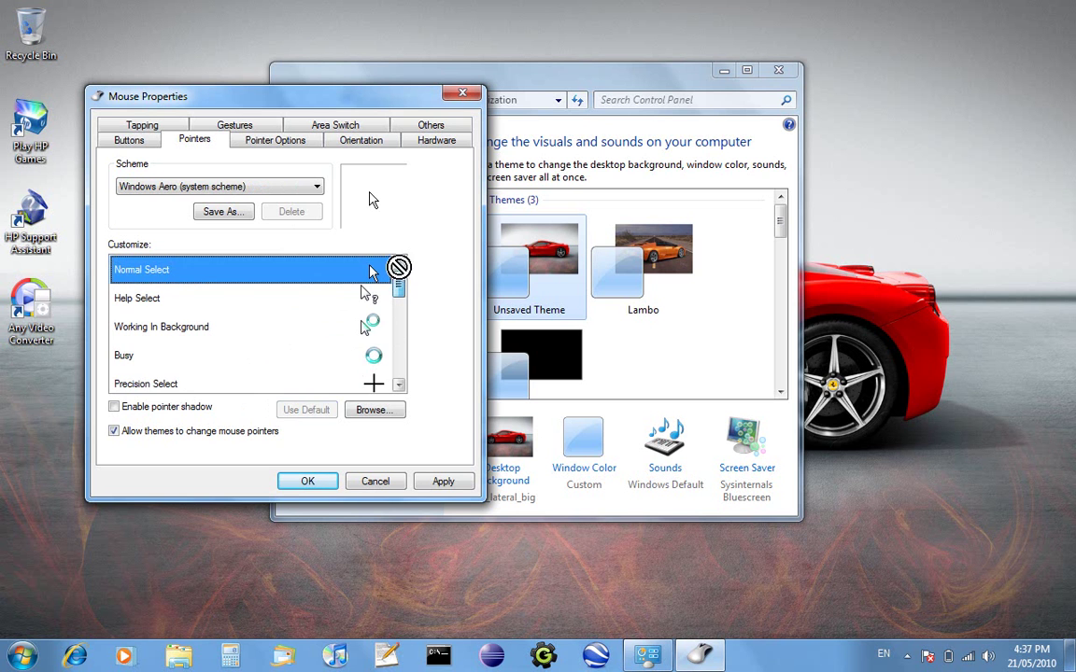
{"action": "left_click", "coordinate": [427, 482]}
{"action": "left_click", "coordinate": [314, 482]}
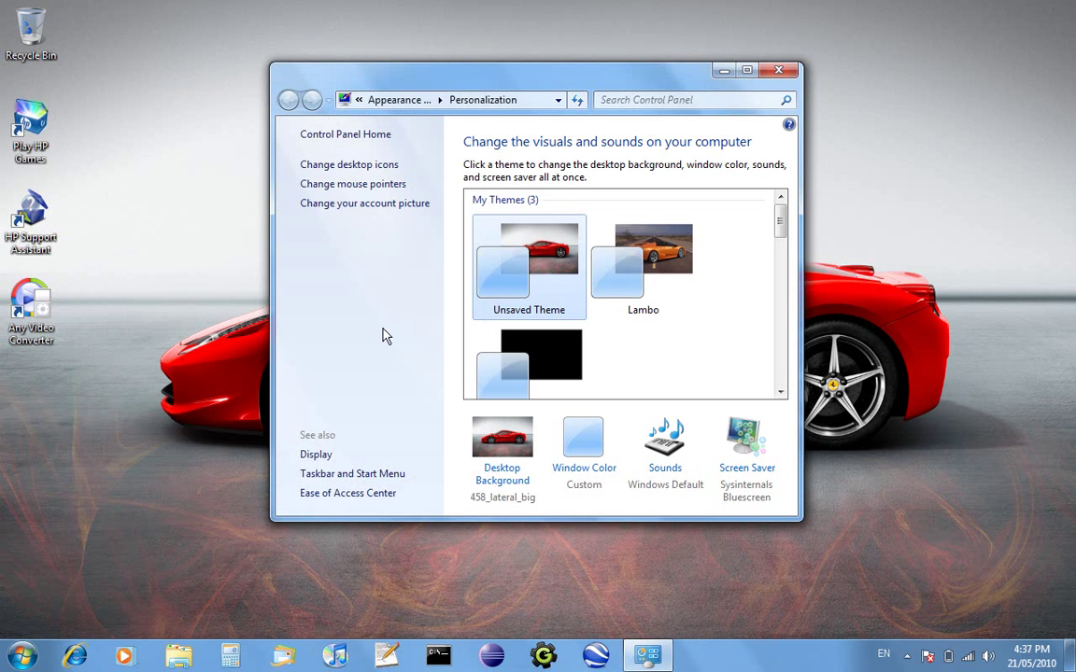
{"action": "left_click", "coordinate": [779, 72]}
{"action": "right_click", "coordinate": [280, 396]}
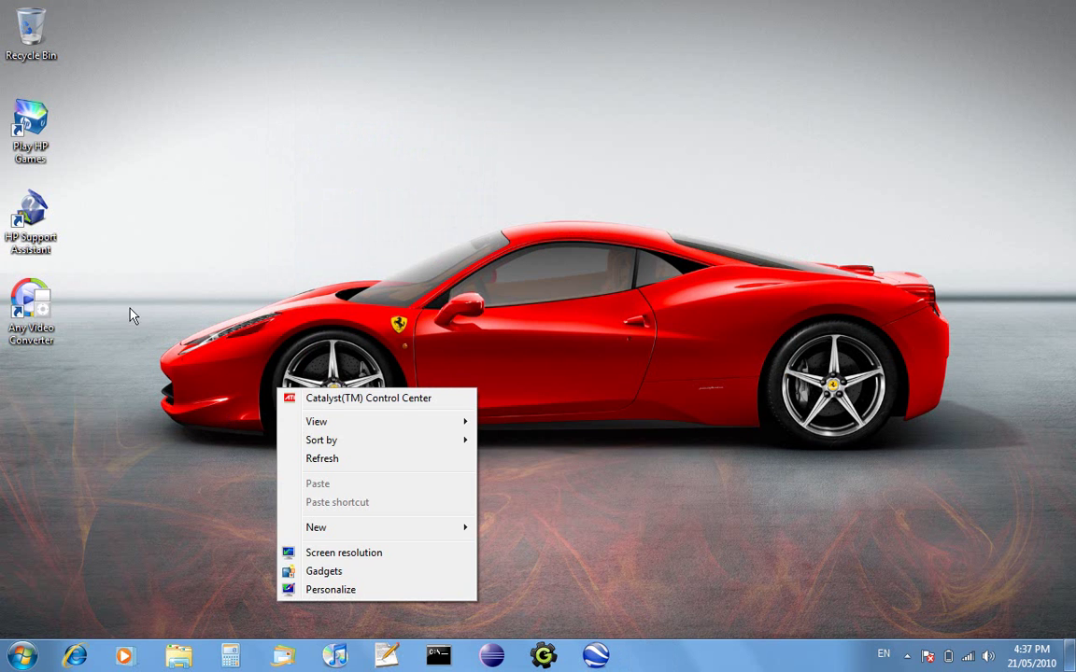
{"action": "left_click", "coordinate": [110, 402]}
{"action": "right_click", "coordinate": [298, 375]}
{"action": "mouse_move", "coordinate": [327, 408]}
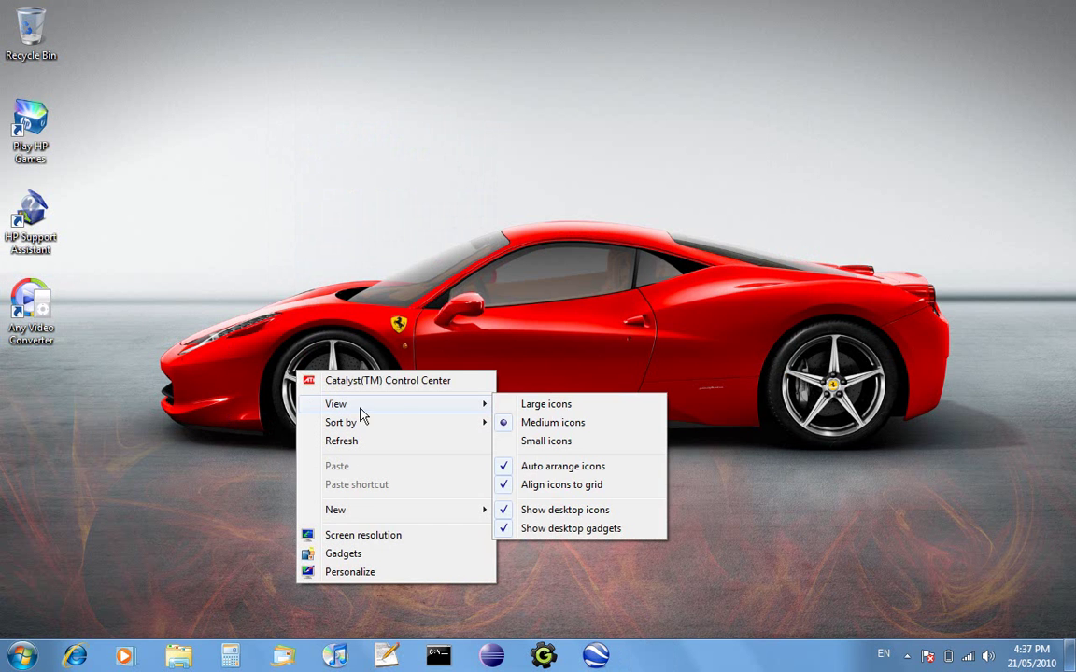
{"action": "left_click", "coordinate": [543, 404]}
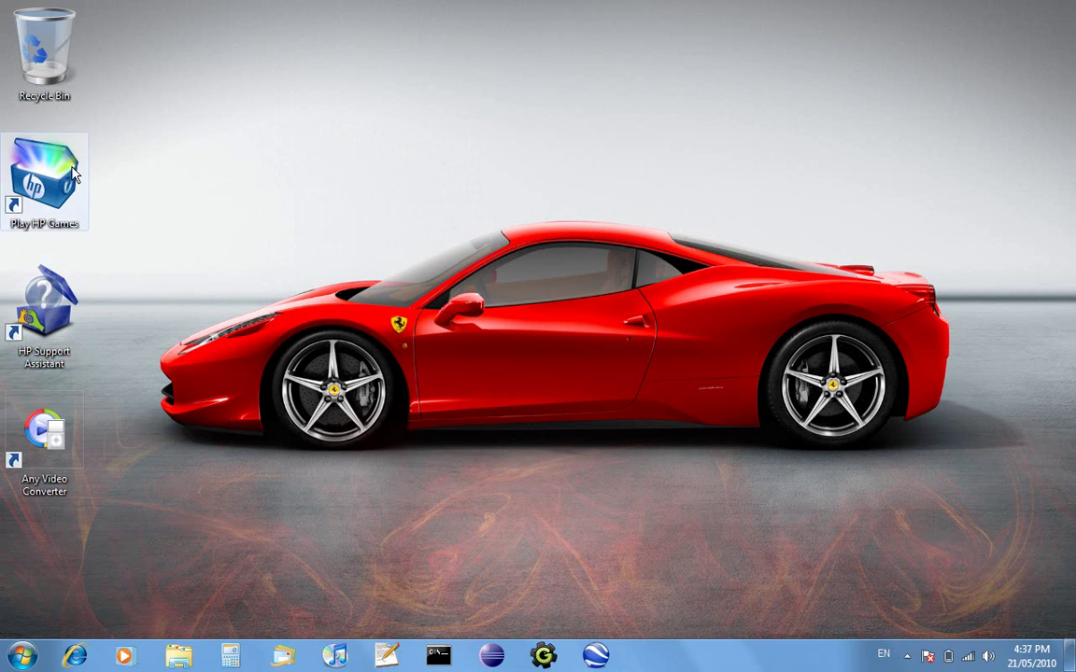
{"action": "right_click", "coordinate": [365, 295]}
{"action": "mouse_move", "coordinate": [411, 323]}
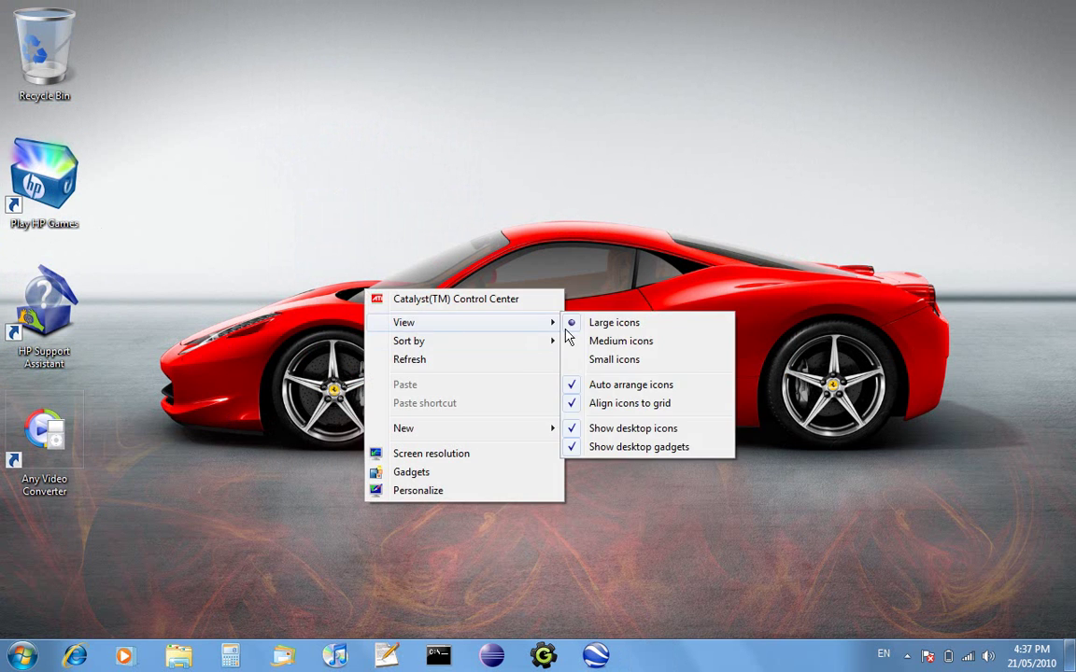
{"action": "left_click", "coordinate": [614, 359]}
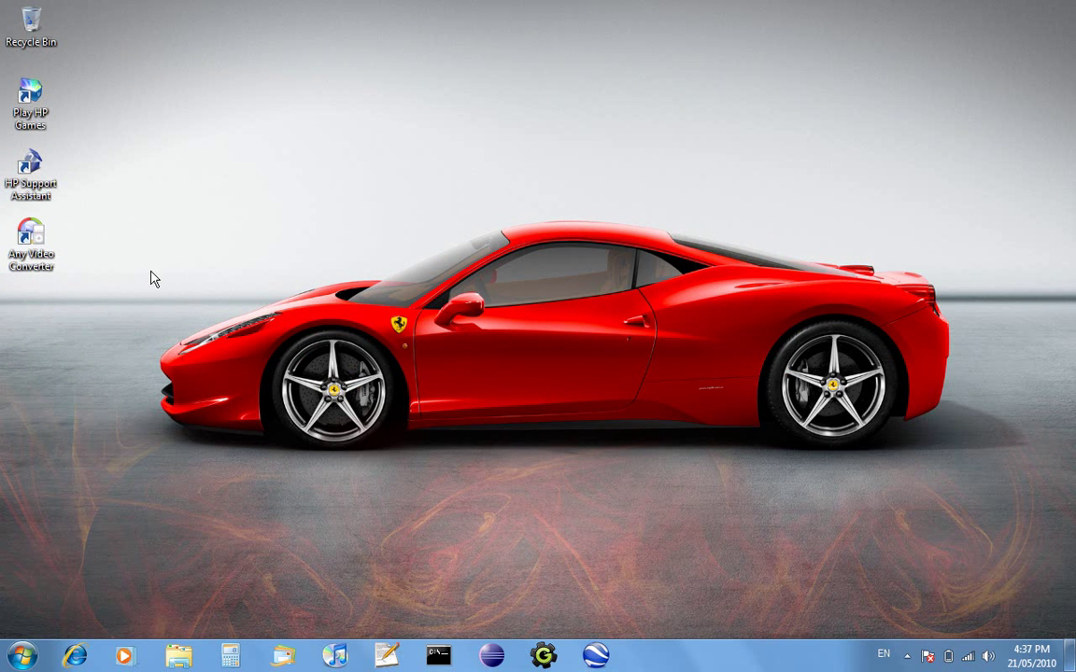
{"action": "right_click", "coordinate": [167, 340]}
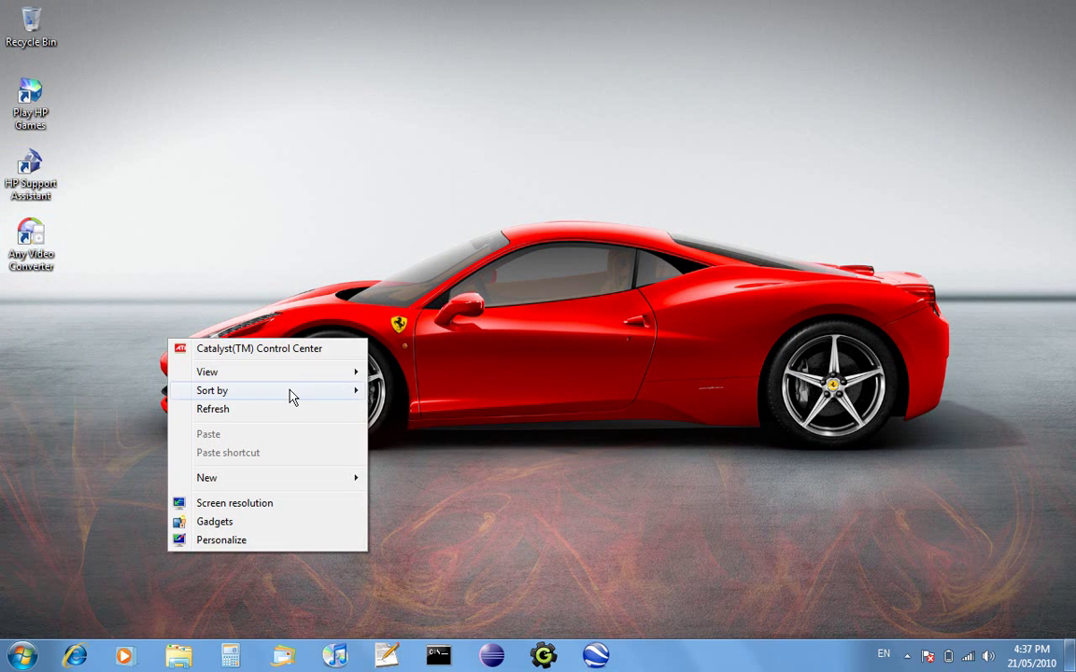
{"action": "mouse_move", "coordinate": [345, 373]}
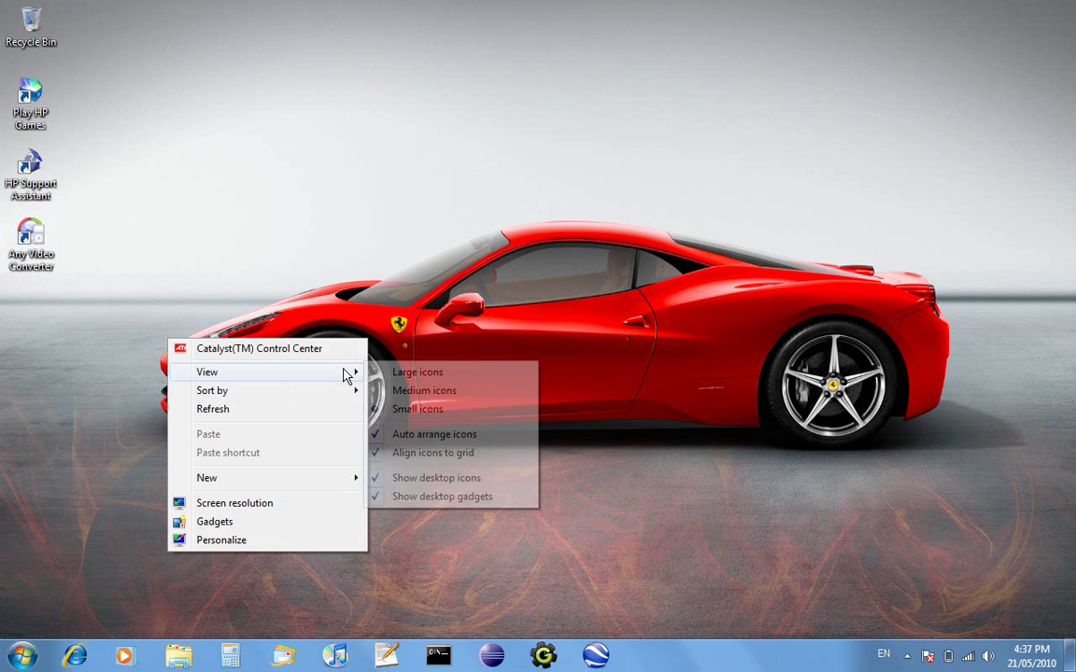
{"action": "left_click", "coordinate": [400, 392]}
{"action": "right_click", "coordinate": [227, 353]}
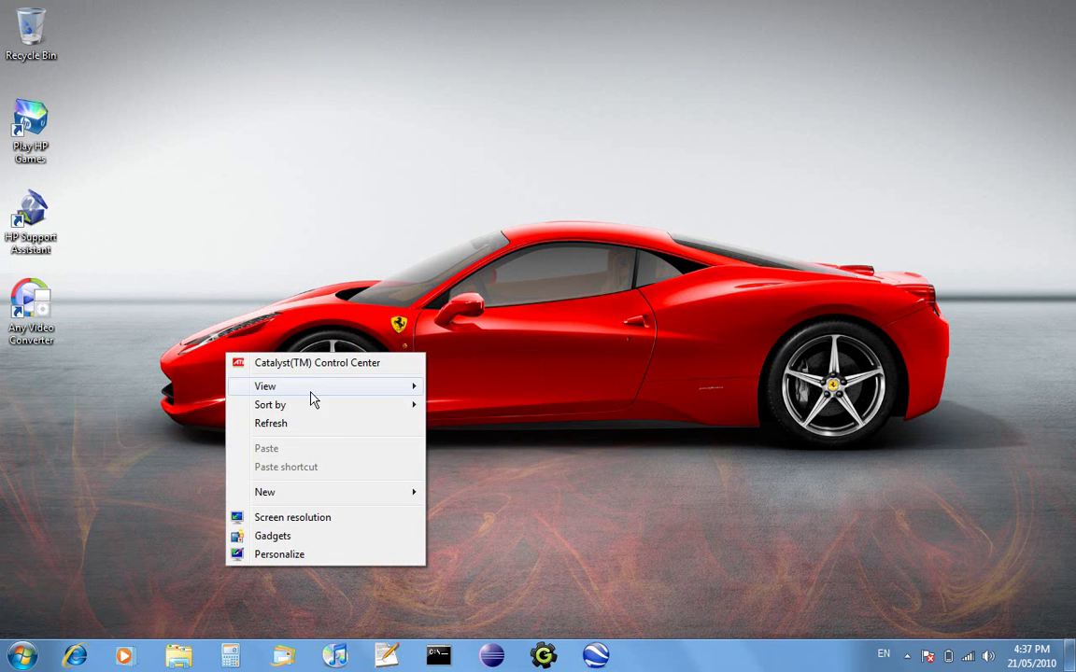
{"action": "mouse_move", "coordinate": [408, 388]}
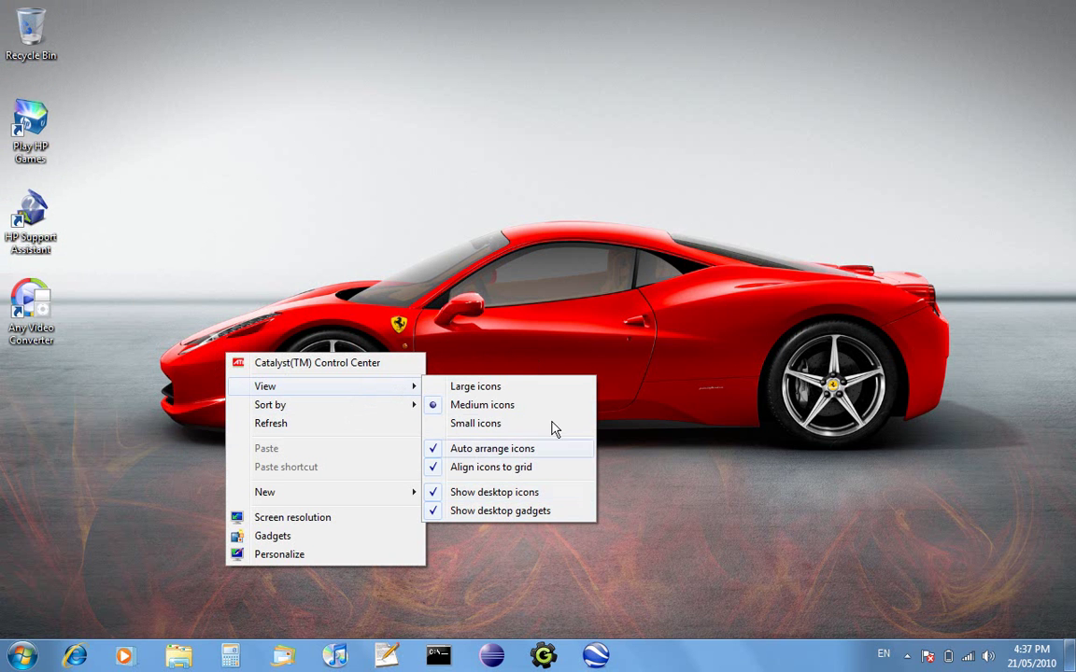
{"action": "left_click", "coordinate": [538, 236]}
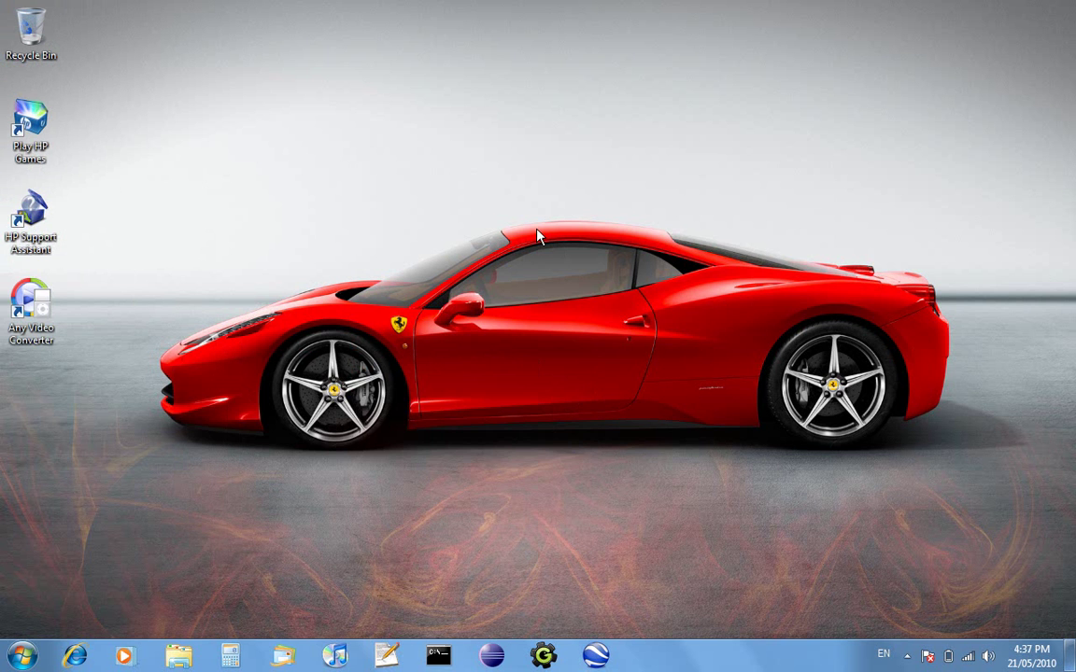
Step: Add the Calendar, Wireless Network Meter, Shutdown and Clock gadgets, then close the gadget gallery
{"action": "right_click", "coordinate": [476, 282]}
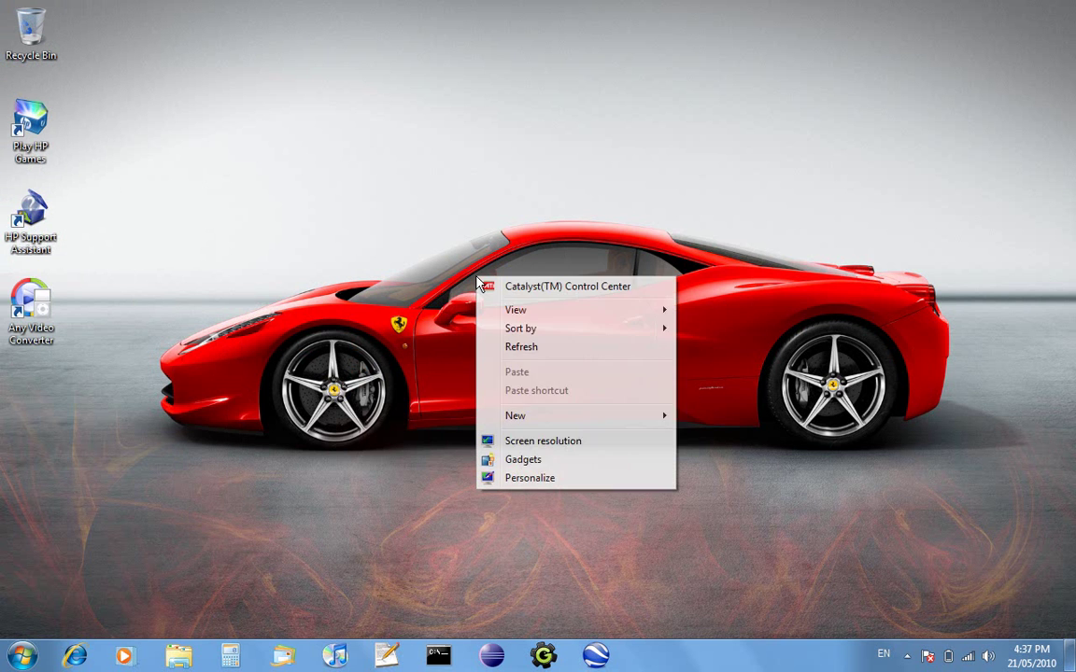
{"action": "left_click", "coordinate": [526, 460]}
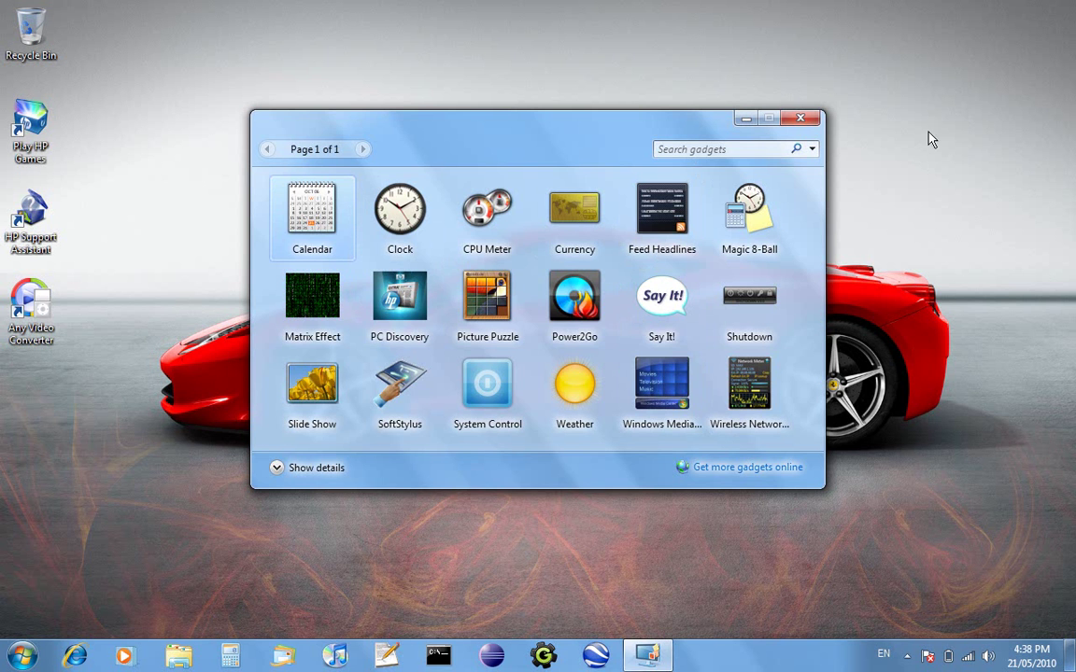
{"action": "double_click", "coordinate": [316, 221]}
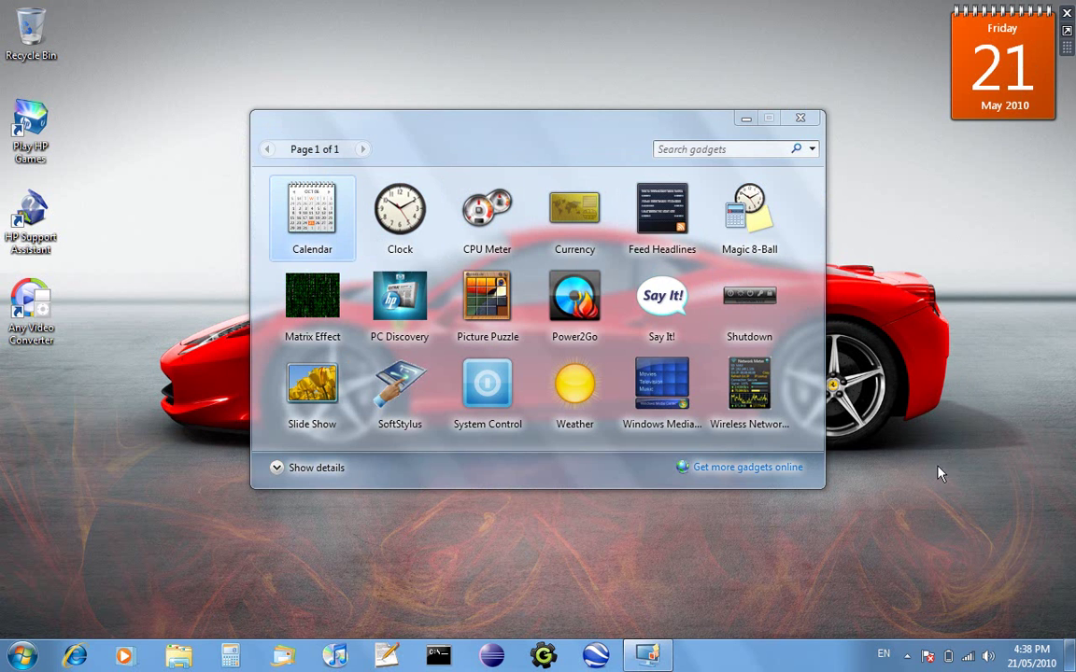
{"action": "left_click", "coordinate": [754, 381]}
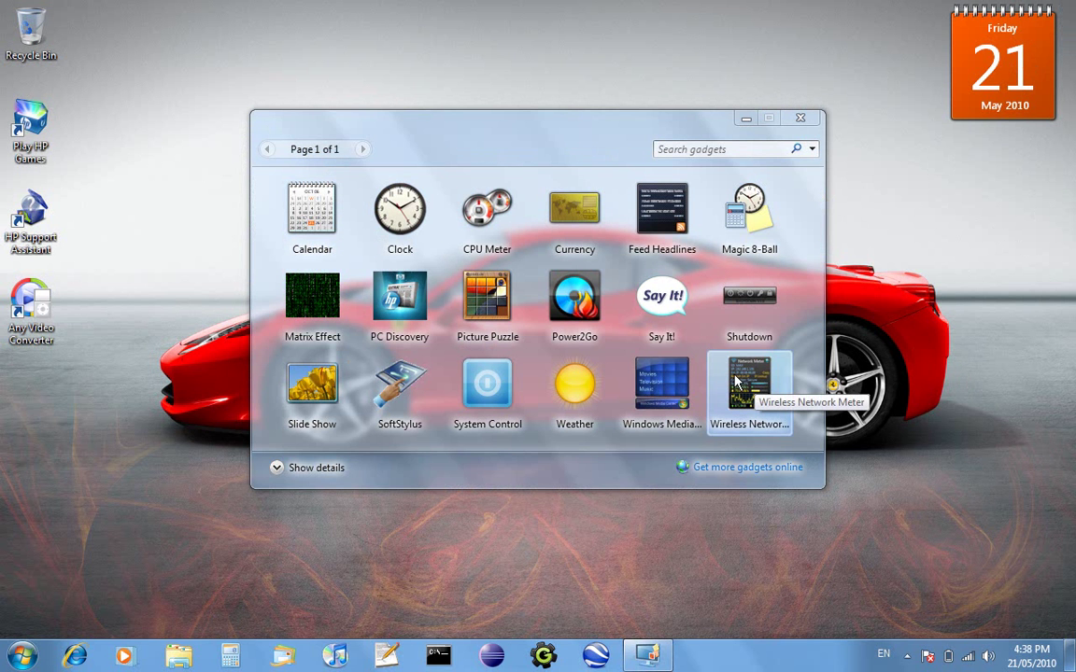
{"action": "double_click", "coordinate": [737, 383]}
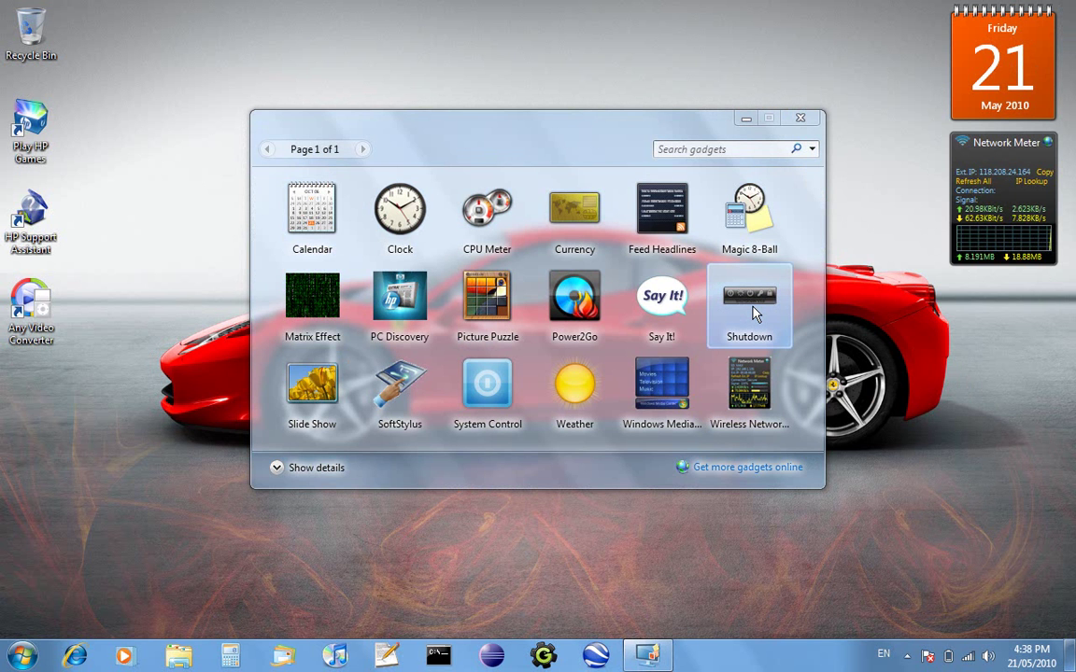
{"action": "double_click", "coordinate": [751, 308]}
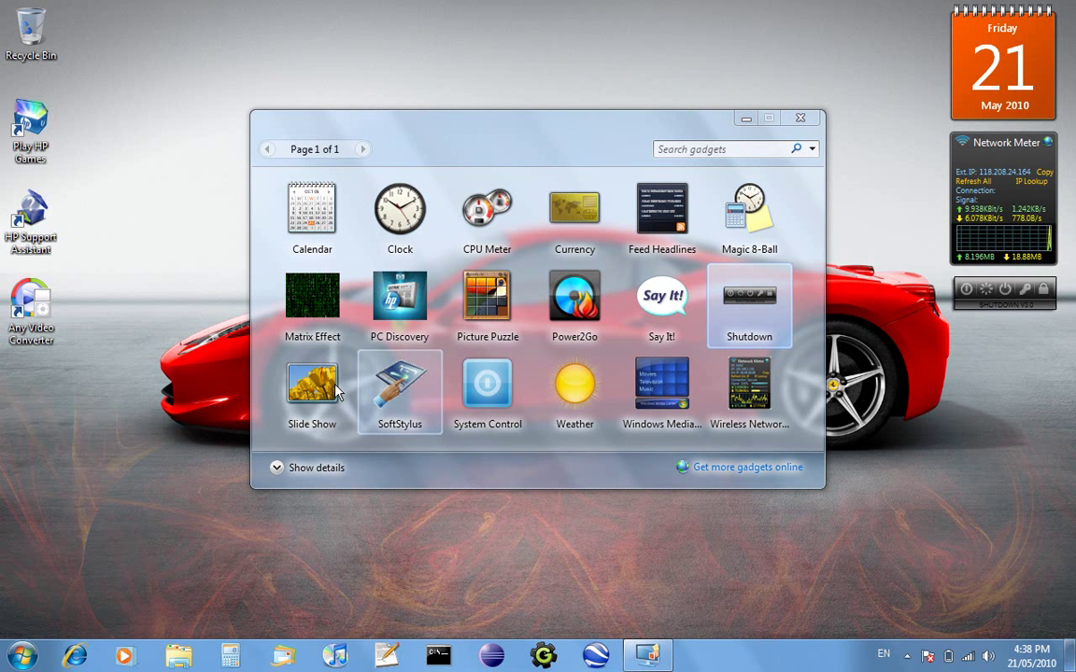
{"action": "left_click", "coordinate": [408, 232]}
{"action": "double_click", "coordinate": [408, 232]}
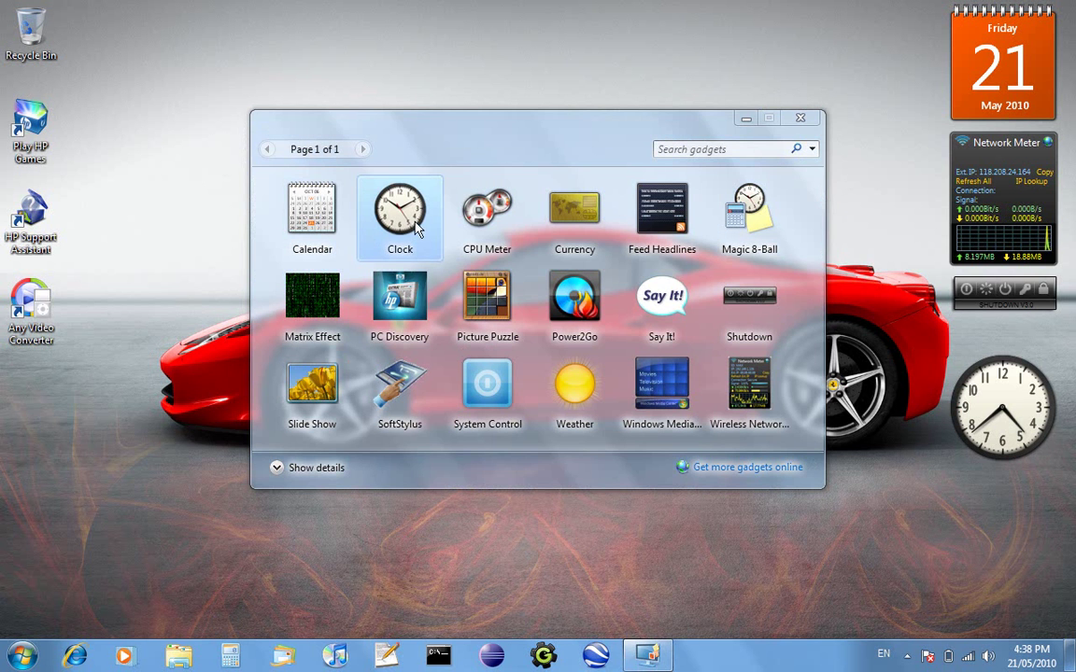
{"action": "left_click", "coordinate": [802, 116]}
{"action": "mouse_move", "coordinate": [1025, 397]}
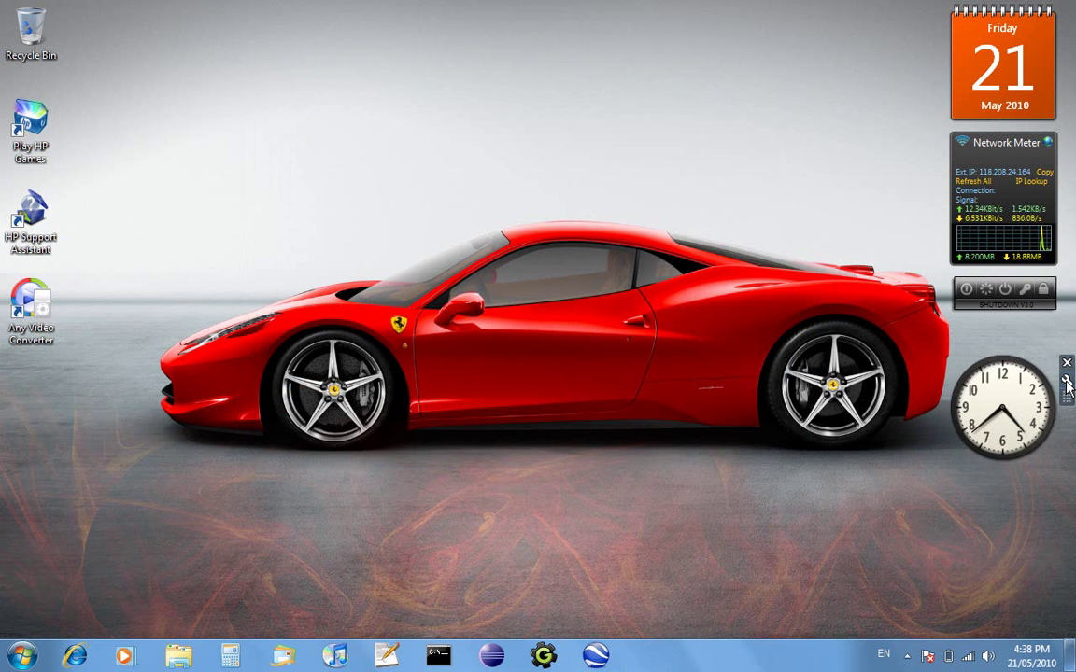
{"action": "left_click", "coordinate": [1066, 381]}
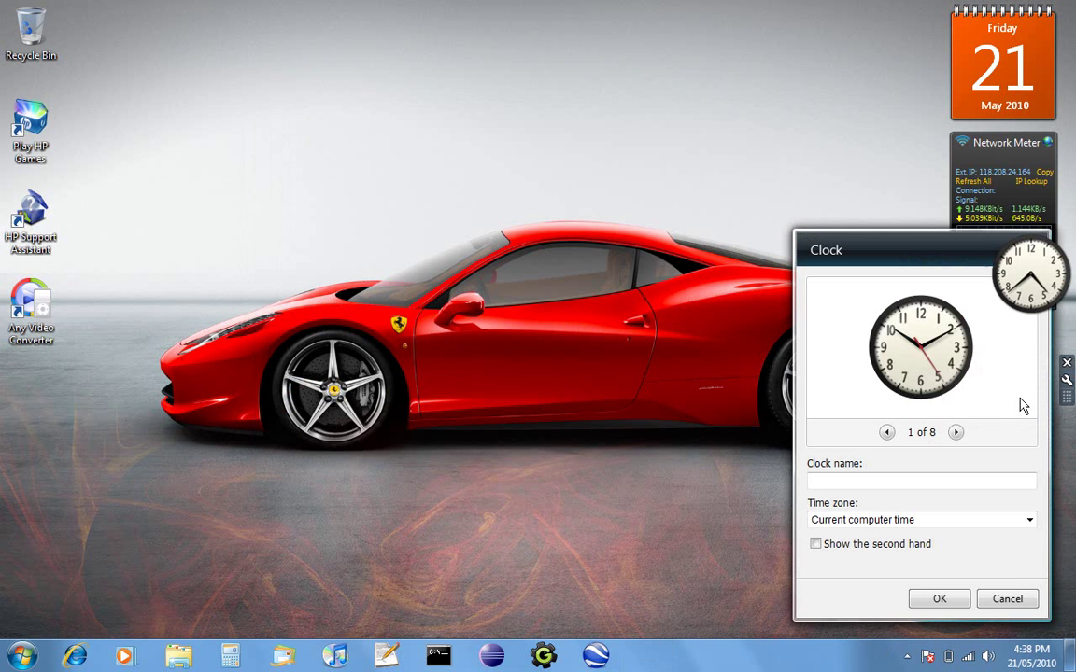
{"action": "left_click", "coordinate": [955, 433]}
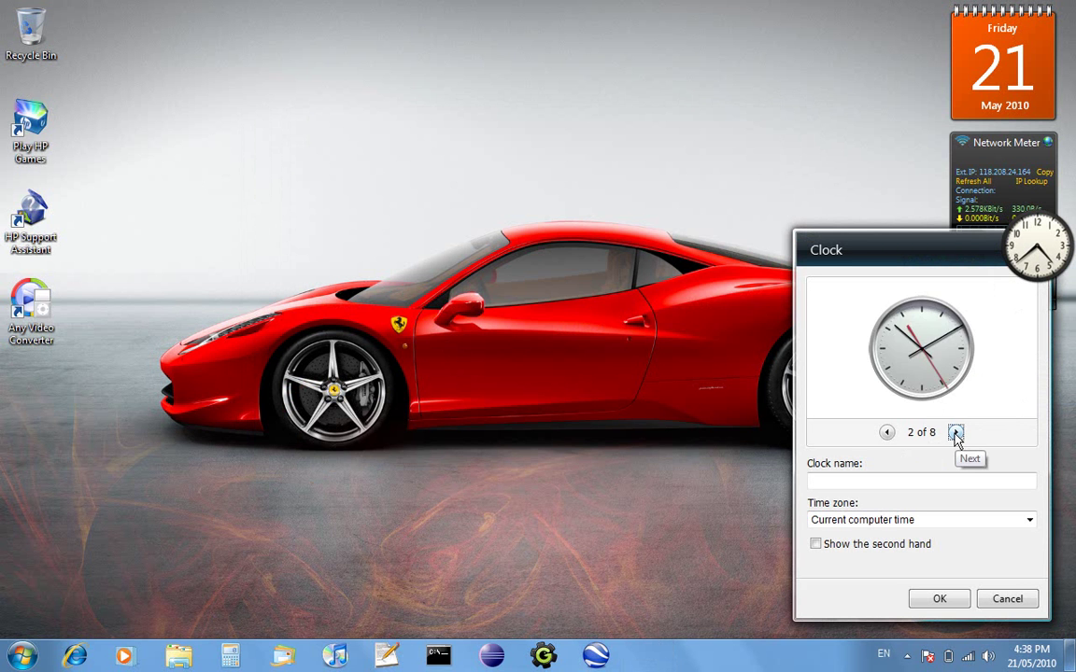
{"action": "left_click", "coordinate": [956, 433]}
{"action": "left_click", "coordinate": [955, 433]}
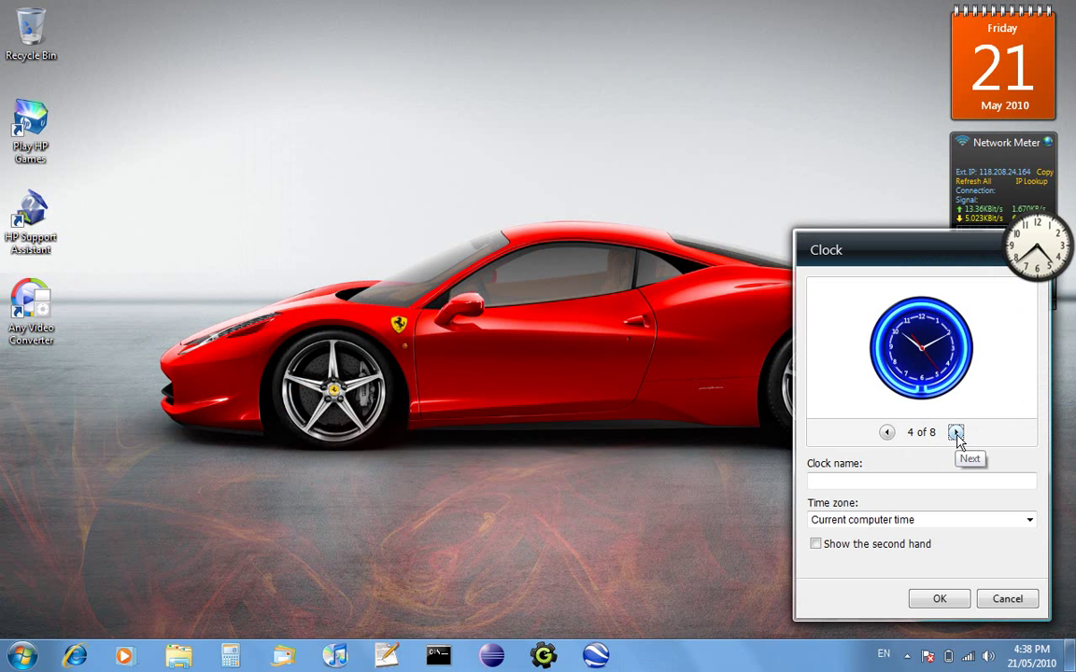
{"action": "left_click", "coordinate": [956, 433]}
{"action": "left_click", "coordinate": [955, 433]}
{"action": "left_click", "coordinate": [956, 434]}
{"action": "left_click", "coordinate": [955, 433]}
{"action": "left_click", "coordinate": [955, 433]}
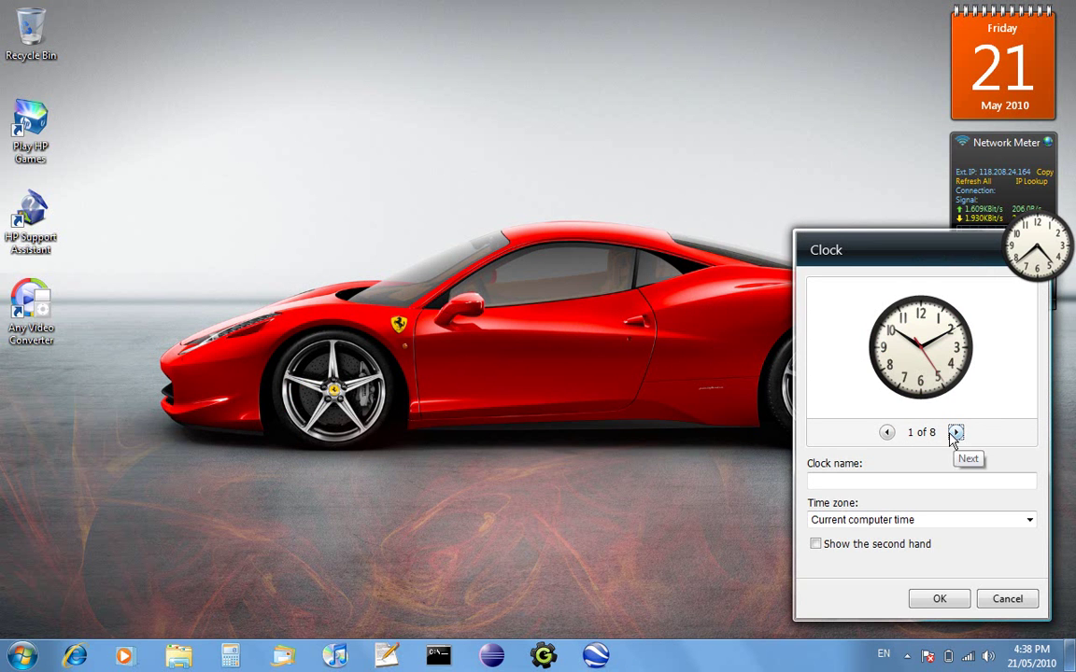
{"action": "left_click", "coordinate": [938, 599]}
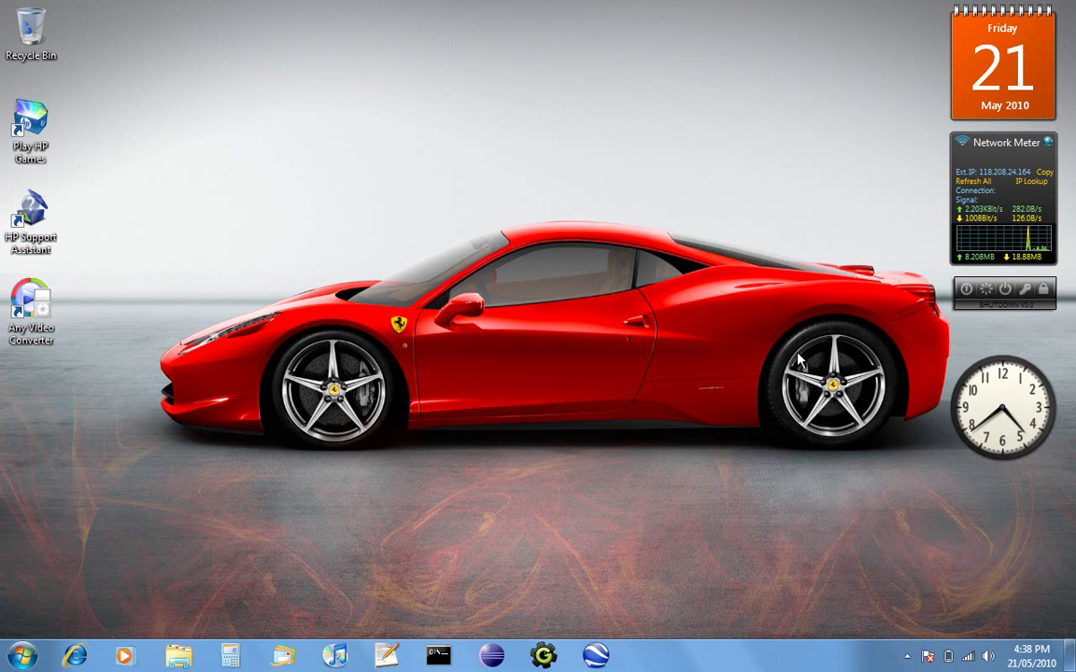
Step: Reopen the gadget gallery from the desktop right-click menu
{"action": "right_click", "coordinate": [465, 232]}
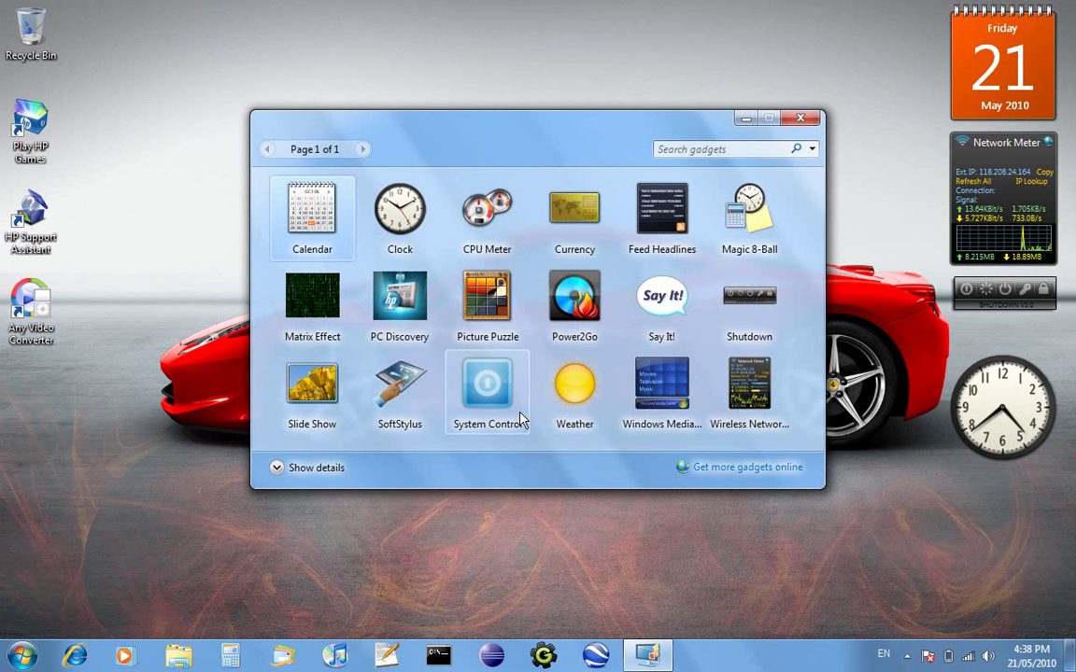
Step: Go online to the Personalization Gallery's Desktop gadgets section and open 'Get more desktop gadgets'
{"action": "left_click", "coordinate": [742, 475]}
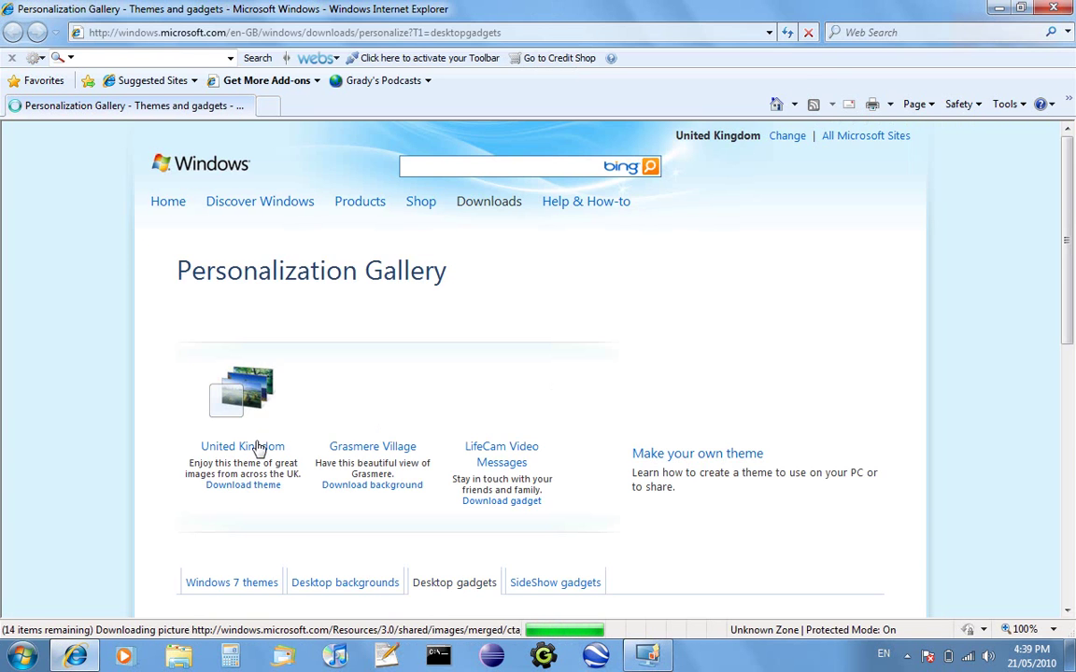
{"action": "scroll", "coordinate": [256, 449], "scroll_direction": "down", "scroll_amount": 2}
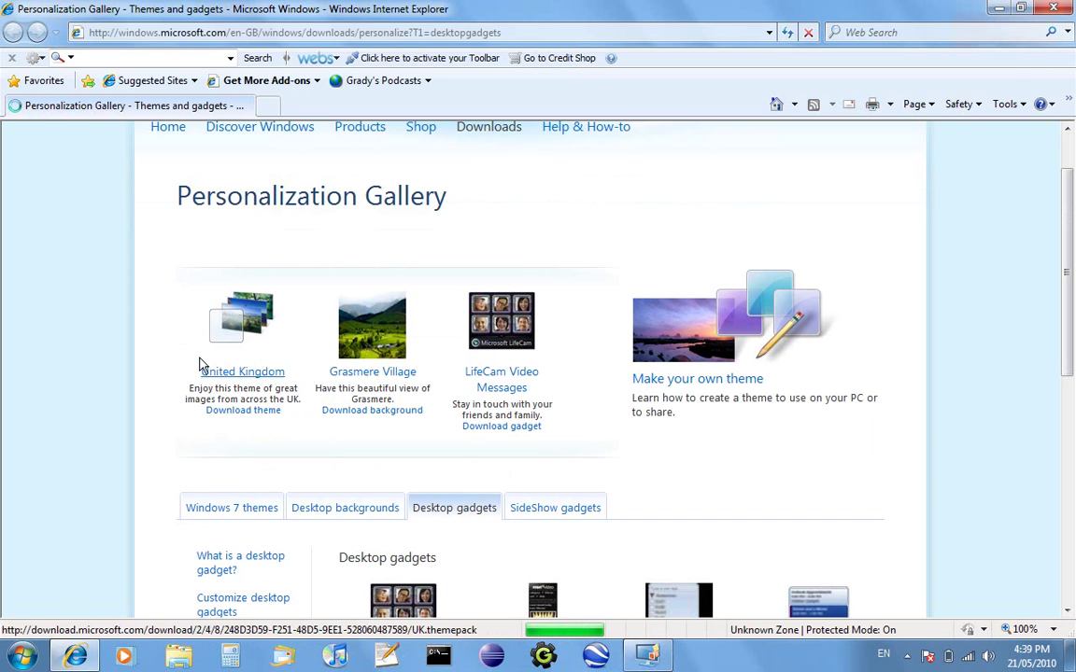
{"action": "scroll", "coordinate": [323, 514], "scroll_direction": "down", "scroll_amount": 2}
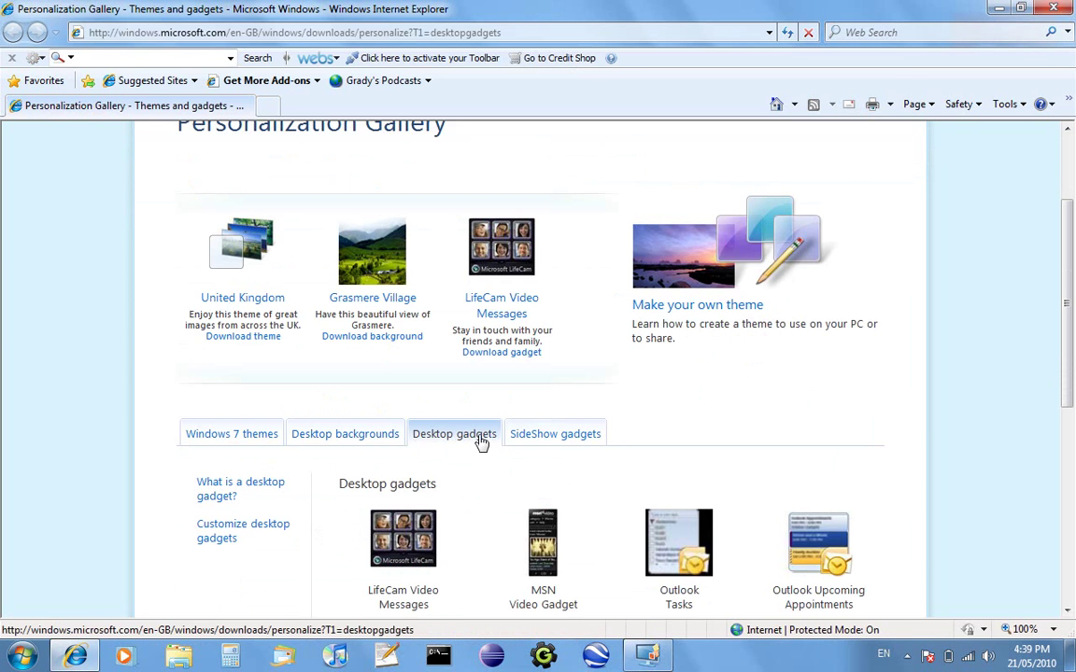
{"action": "scroll", "coordinate": [467, 460], "scroll_direction": "down", "scroll_amount": 2}
{"action": "scroll", "coordinate": [462, 459], "scroll_direction": "down", "scroll_amount": 2}
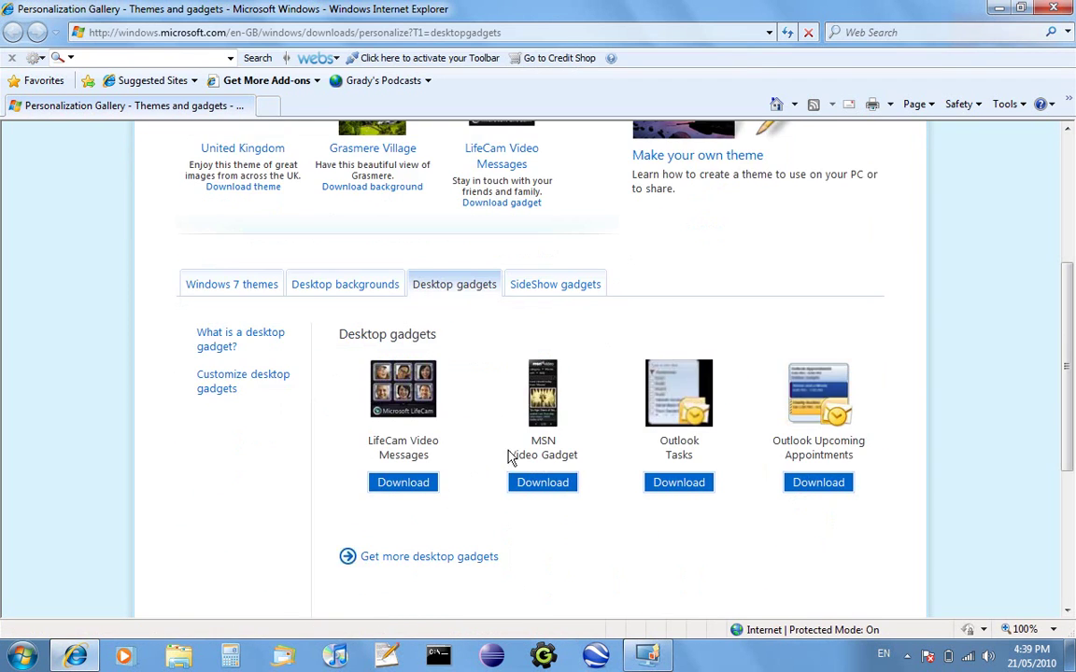
{"action": "left_click", "coordinate": [427, 557]}
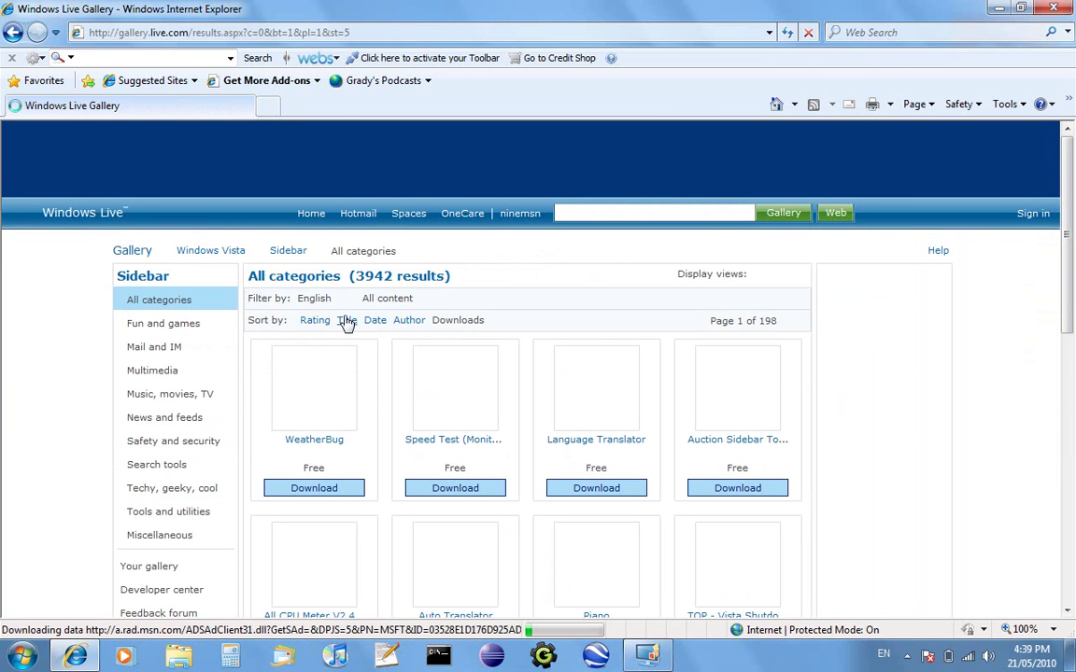
Step: Browse the Sidebar gadget results, like Magic 8-Ball and Wired Network Meter, and dismiss the low-battery warning
{"action": "scroll", "coordinate": [455, 387], "scroll_direction": "down", "scroll_amount": 1}
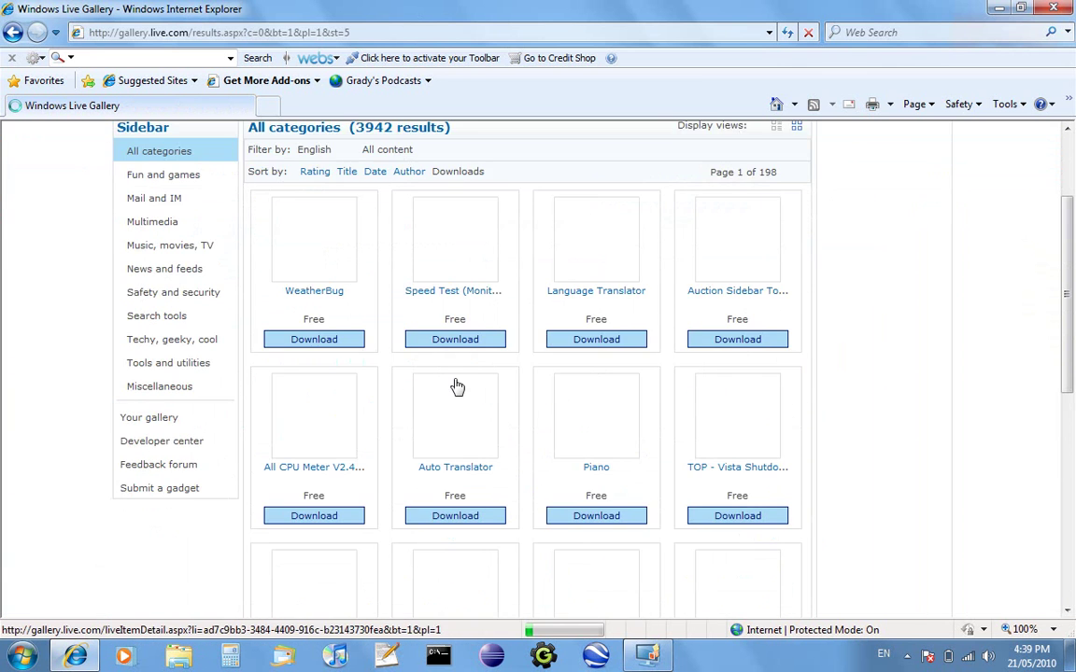
{"action": "scroll", "coordinate": [455, 387], "scroll_direction": "down", "scroll_amount": 3}
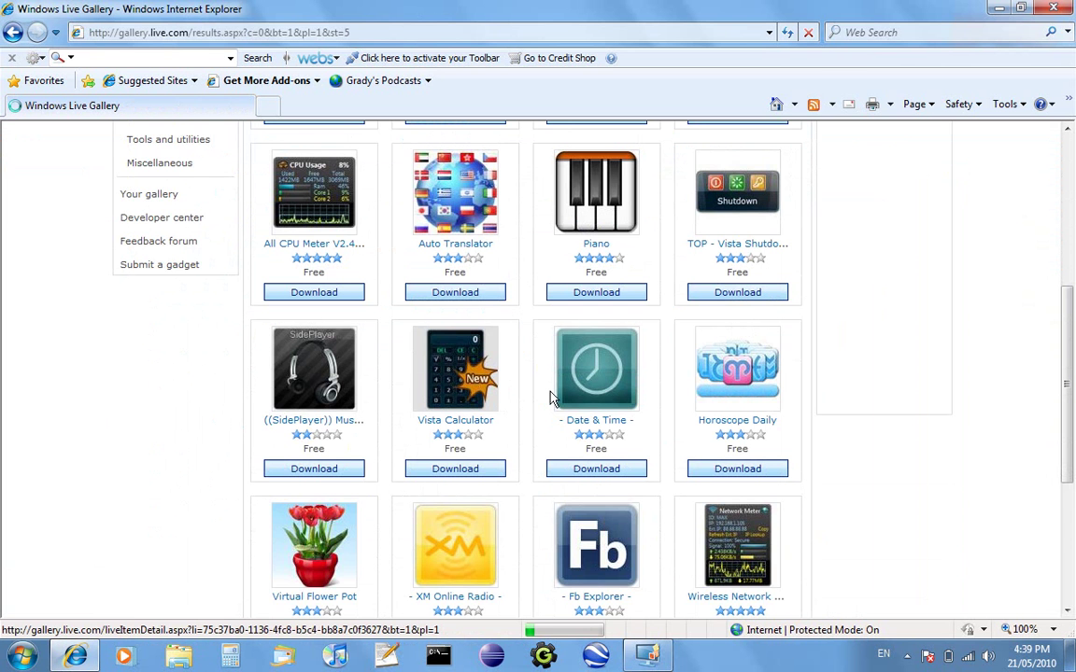
{"action": "scroll", "coordinate": [586, 434], "scroll_direction": "down", "scroll_amount": 2}
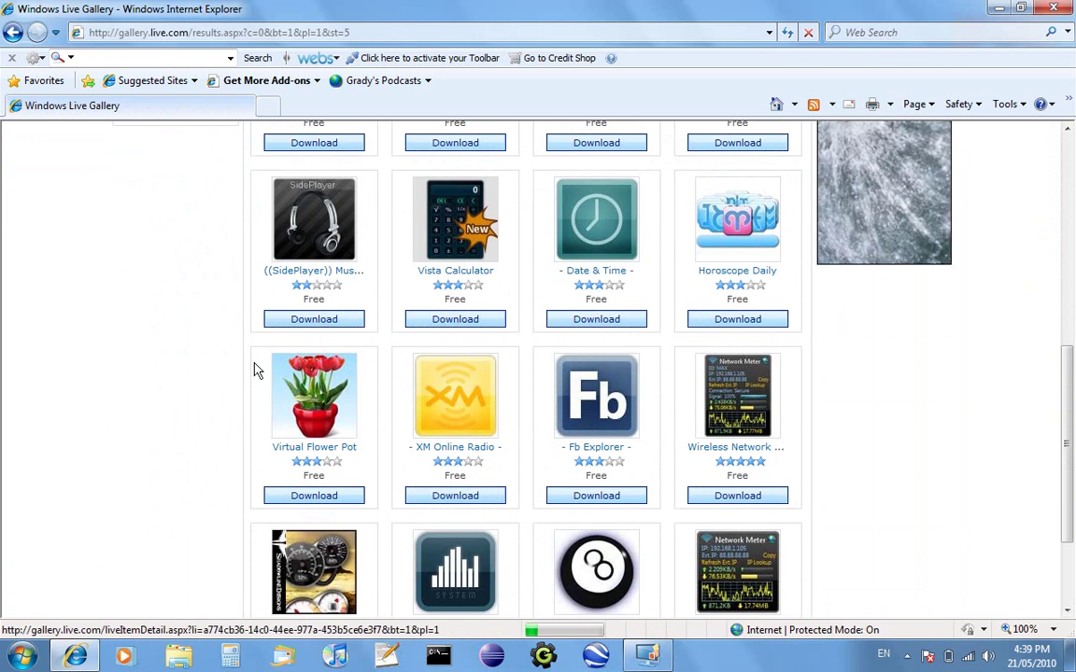
{"action": "scroll", "coordinate": [252, 371], "scroll_direction": "up", "scroll_amount": 3}
{"action": "scroll", "coordinate": [238, 380], "scroll_direction": "up", "scroll_amount": 2}
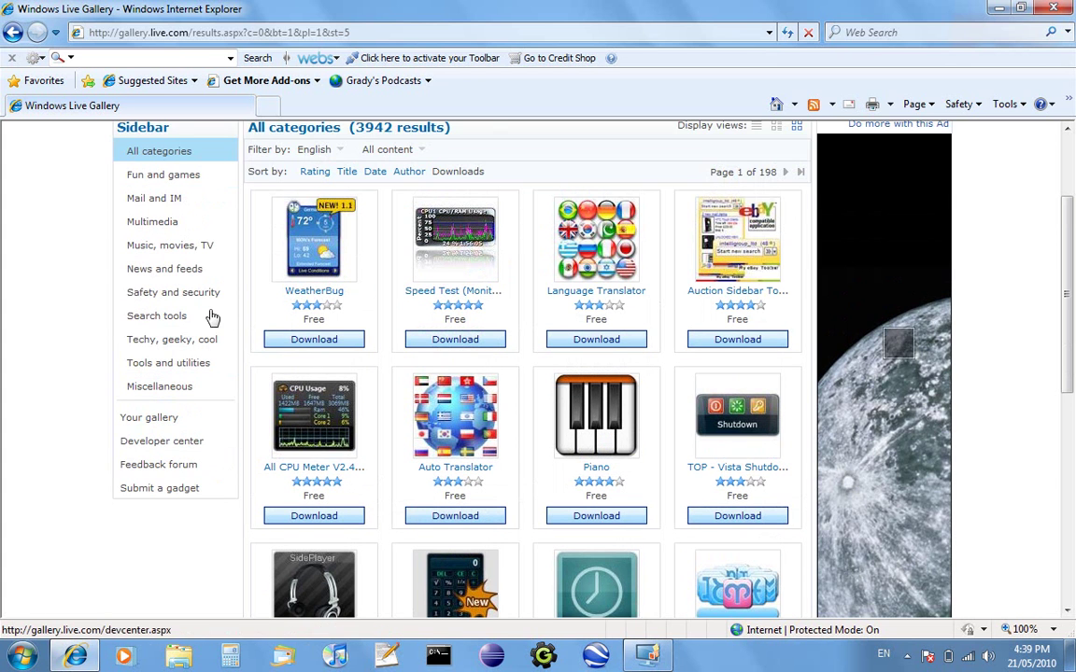
{"action": "scroll", "coordinate": [495, 373], "scroll_direction": "down", "scroll_amount": 3}
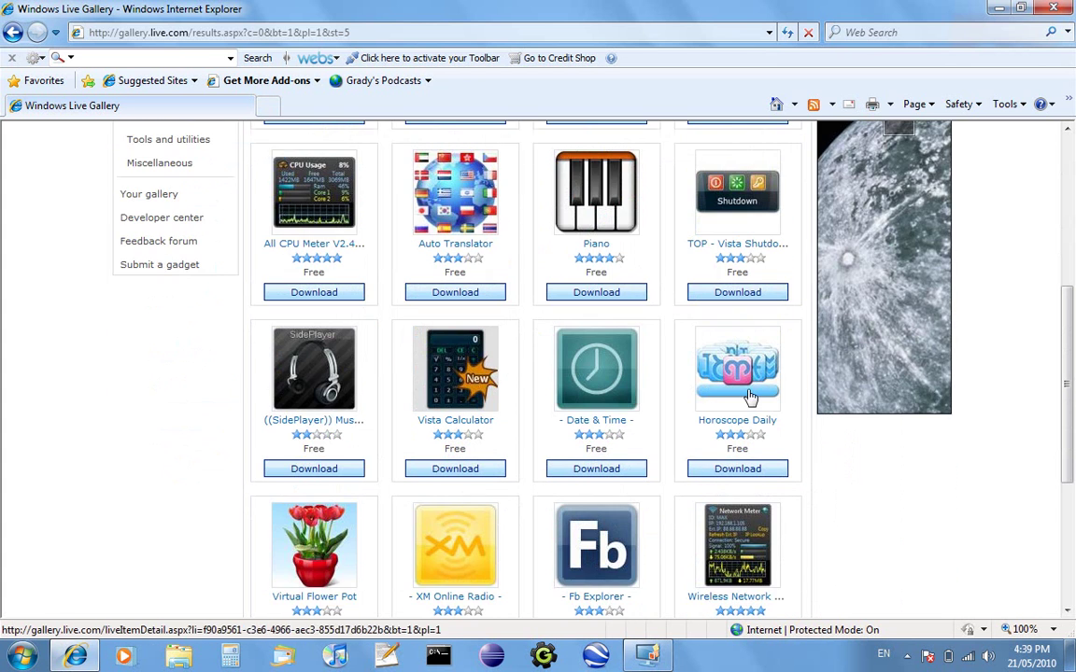
{"action": "scroll", "coordinate": [505, 369], "scroll_direction": "down", "scroll_amount": 2}
{"action": "scroll", "coordinate": [996, 468], "scroll_direction": "down", "scroll_amount": 2}
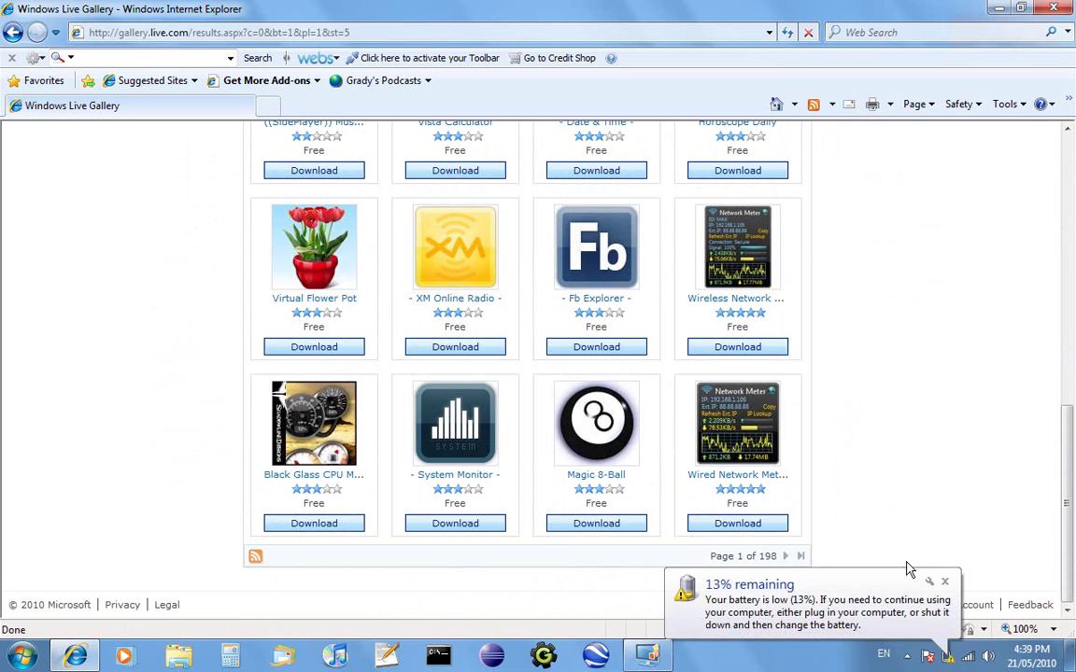
{"action": "left_click", "coordinate": [946, 579]}
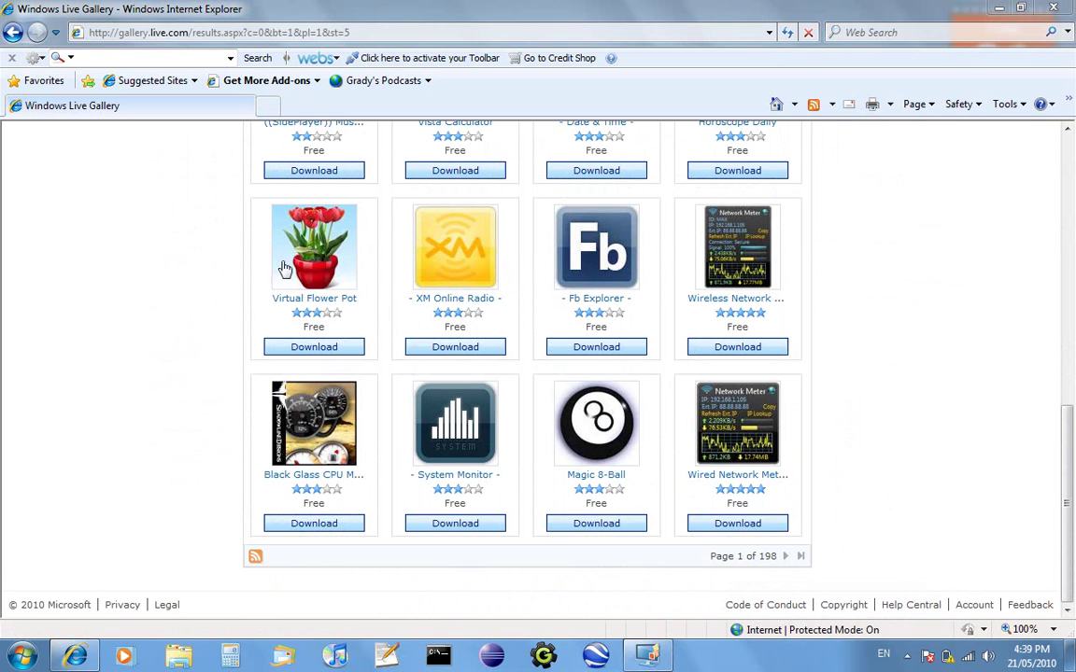
Step: Close the browser and gadget gallery, then turn on taskbar auto-hide
{"action": "left_click", "coordinate": [1064, 8]}
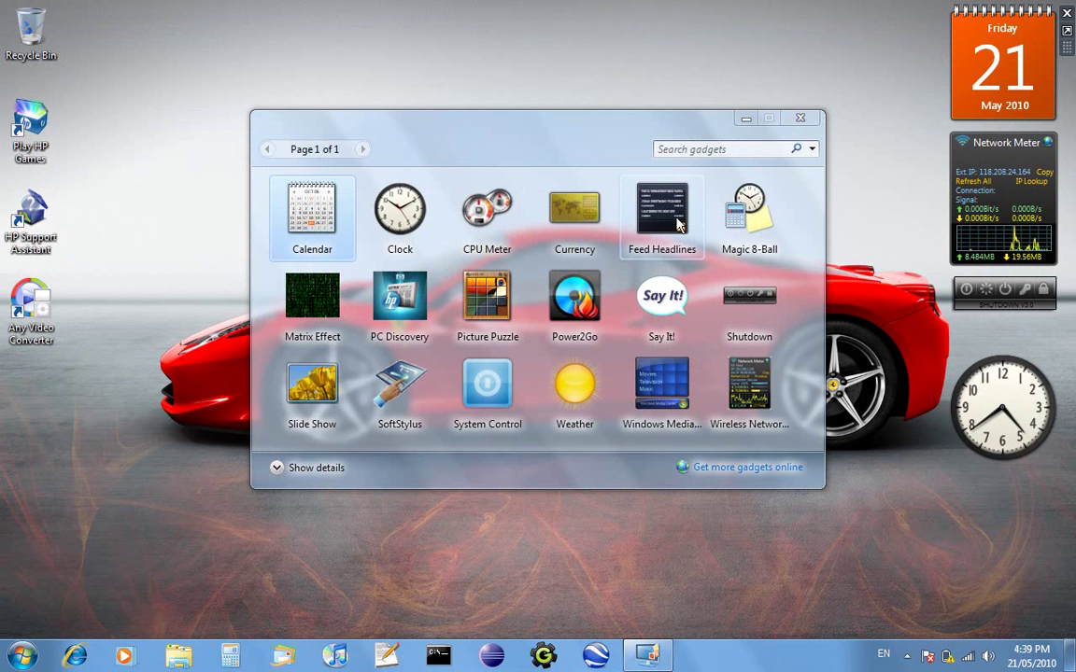
{"action": "left_click", "coordinate": [800, 122]}
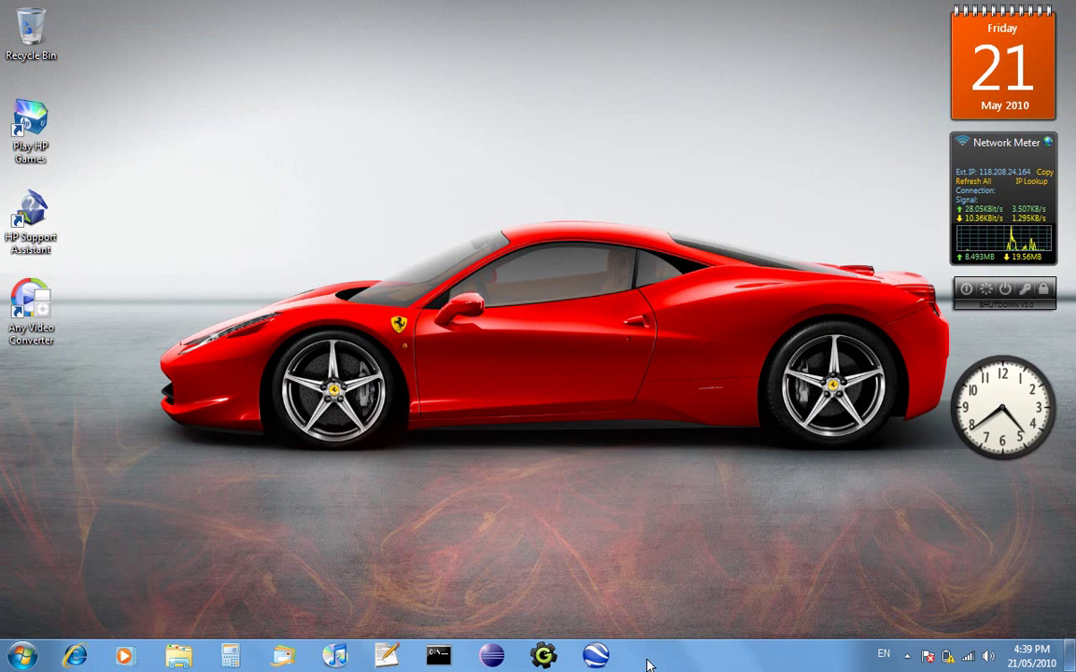
{"action": "right_click", "coordinate": [715, 657]}
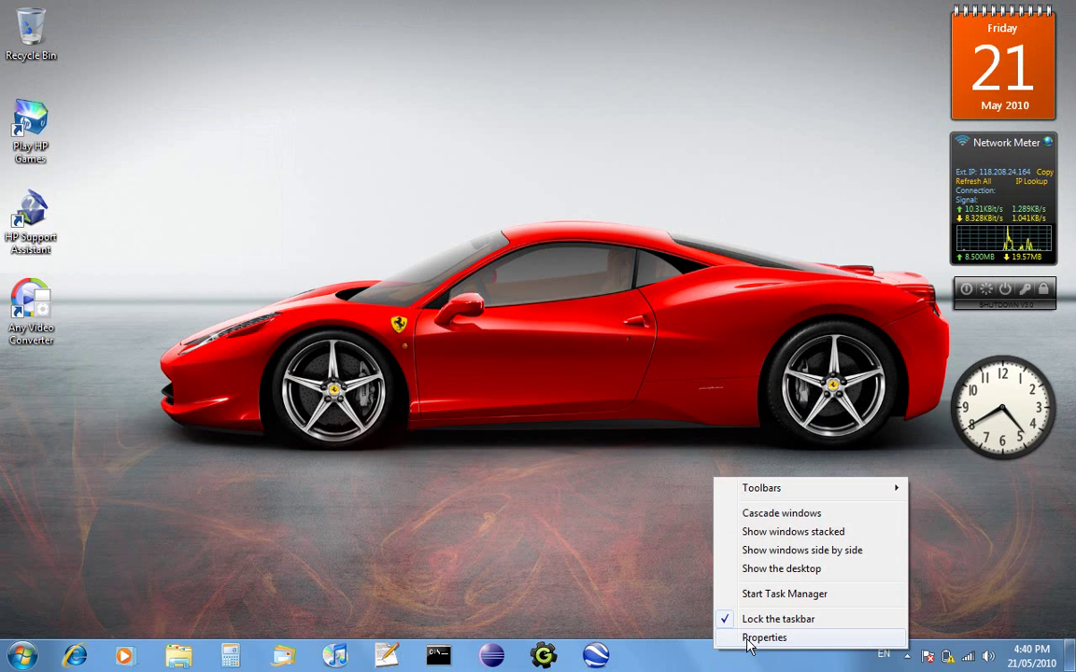
{"action": "left_click", "coordinate": [756, 639]}
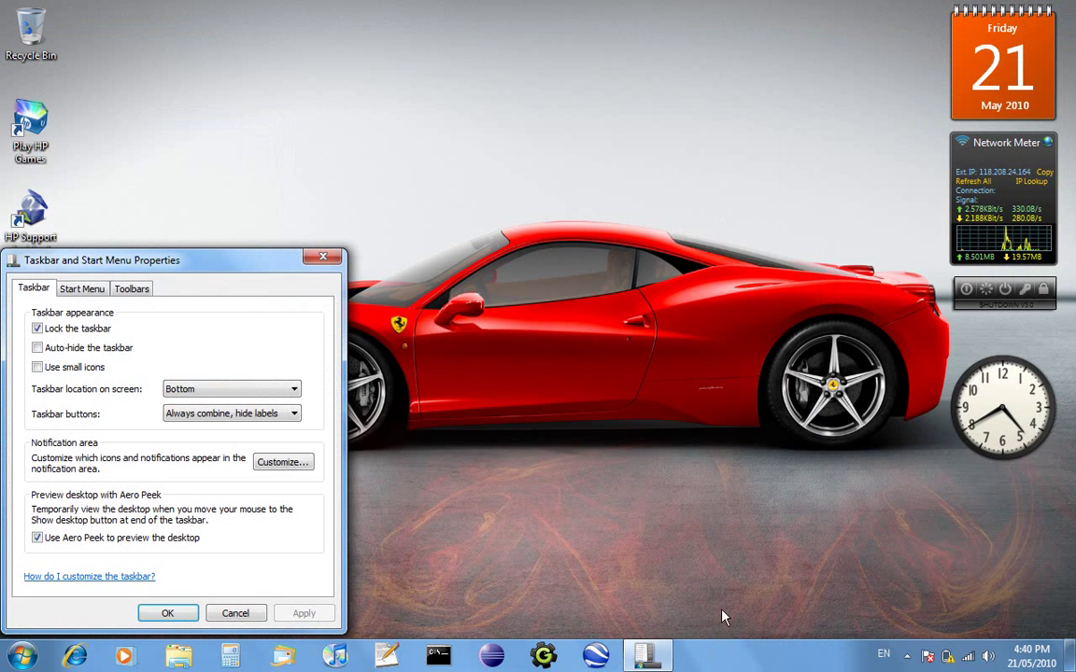
{"action": "left_click", "coordinate": [112, 348]}
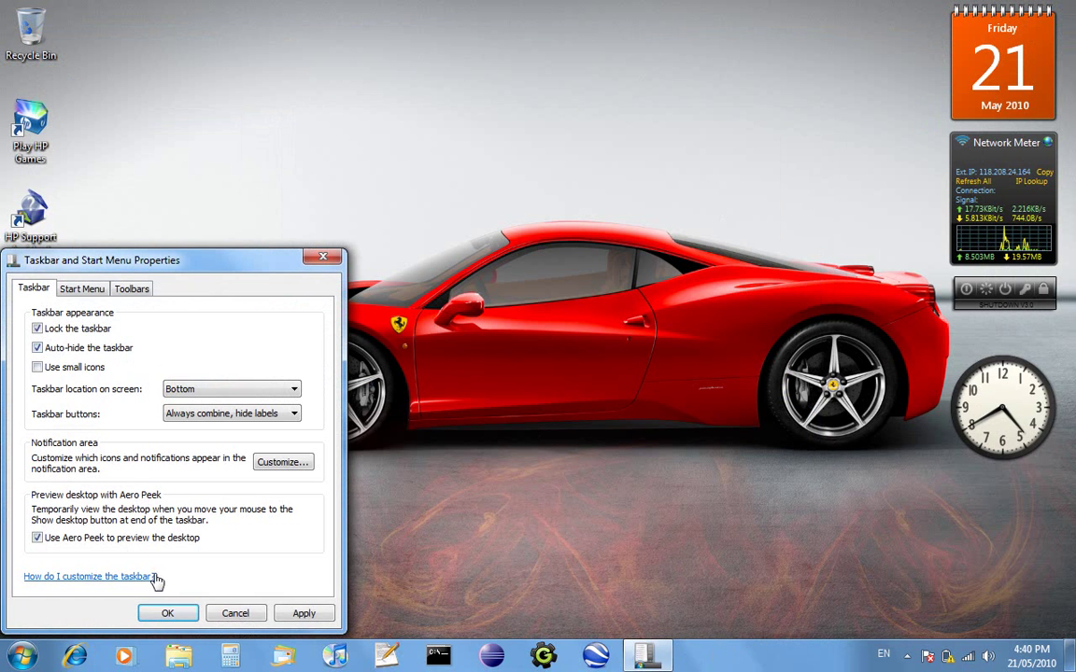
{"action": "left_click", "coordinate": [168, 617]}
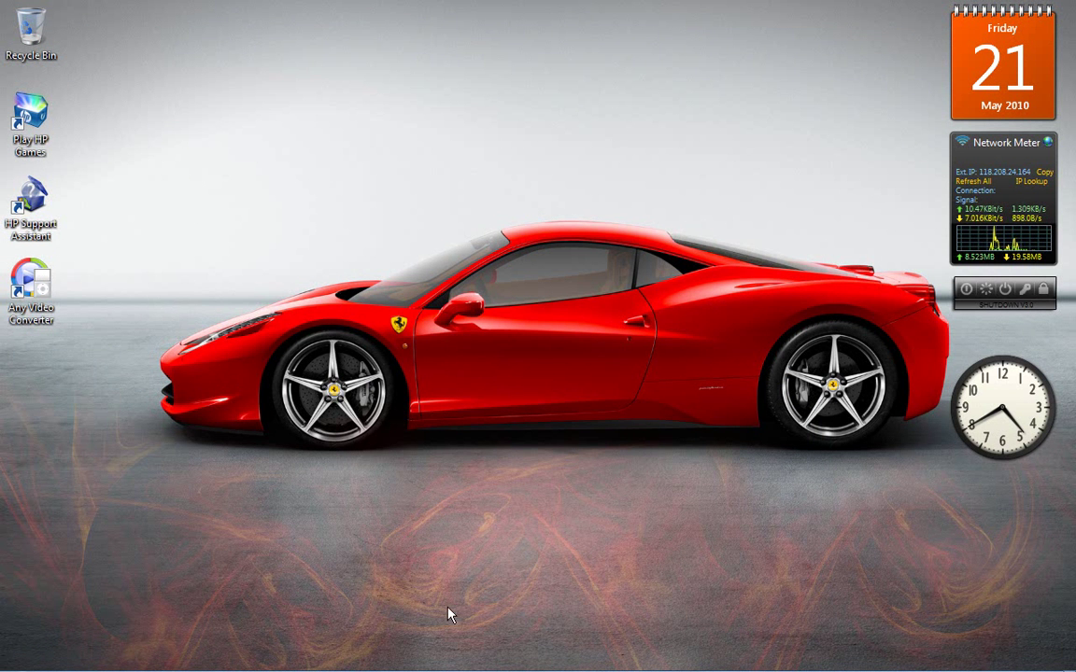
Step: Turn taskbar auto-hide back off in the taskbar properties
{"action": "mouse_move", "coordinate": [480, 670]}
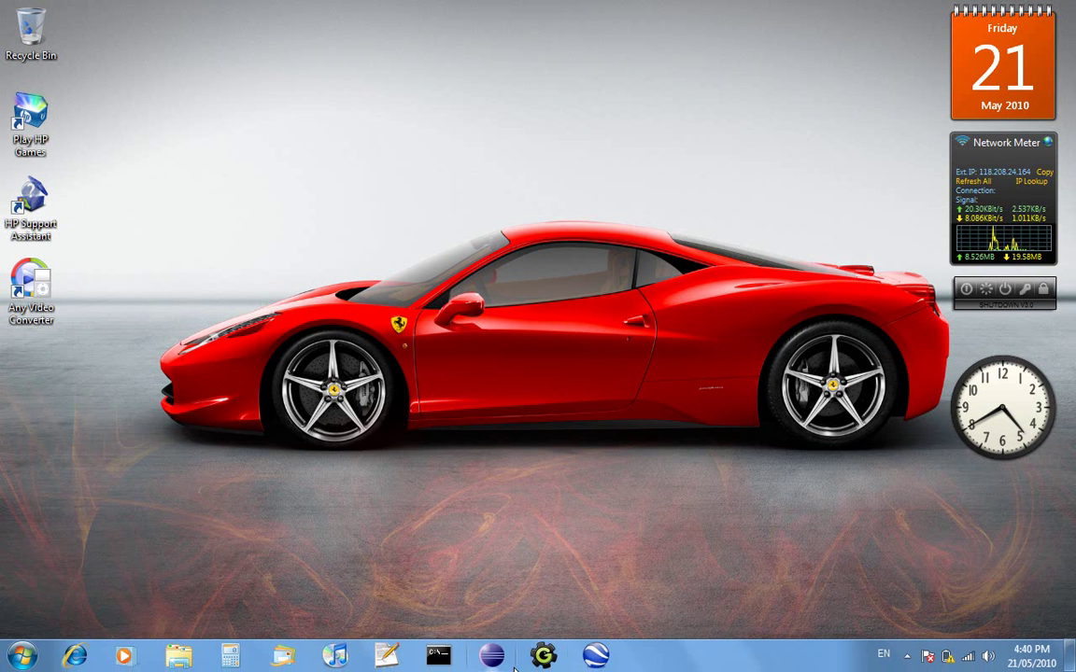
{"action": "right_click", "coordinate": [728, 661]}
{"action": "left_click", "coordinate": [738, 642]}
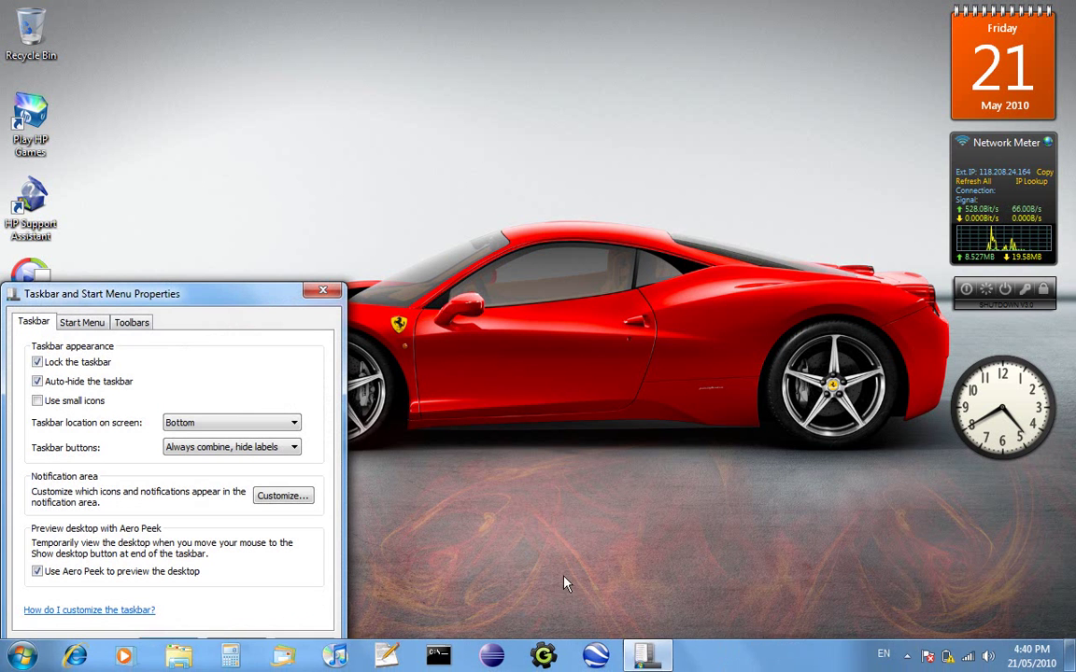
{"action": "left_click", "coordinate": [70, 382]}
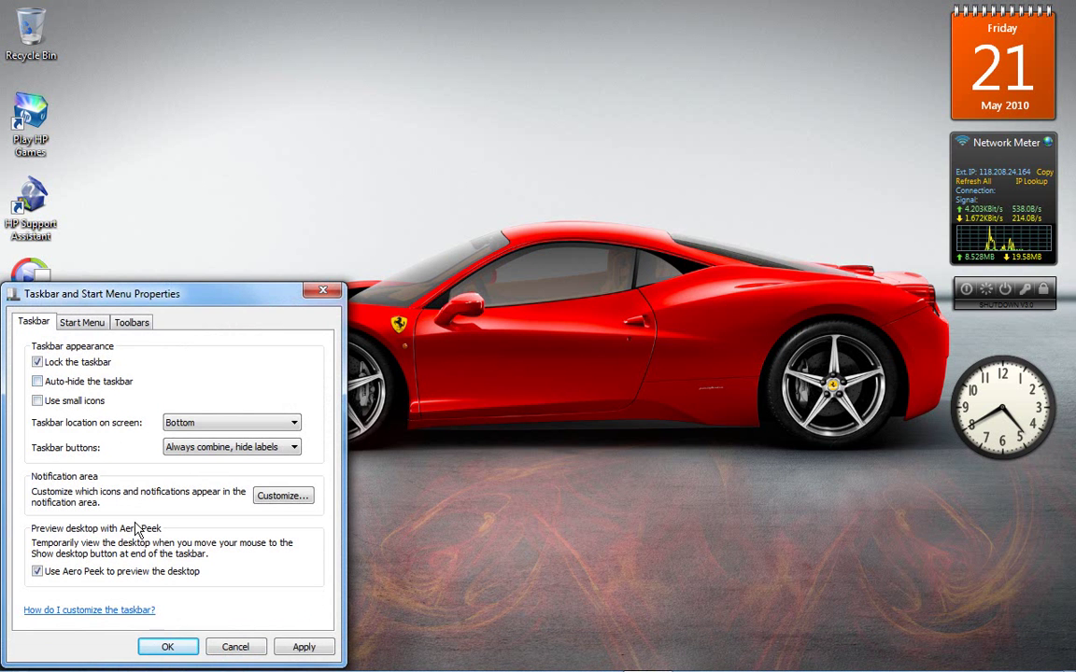
{"action": "left_click", "coordinate": [165, 644]}
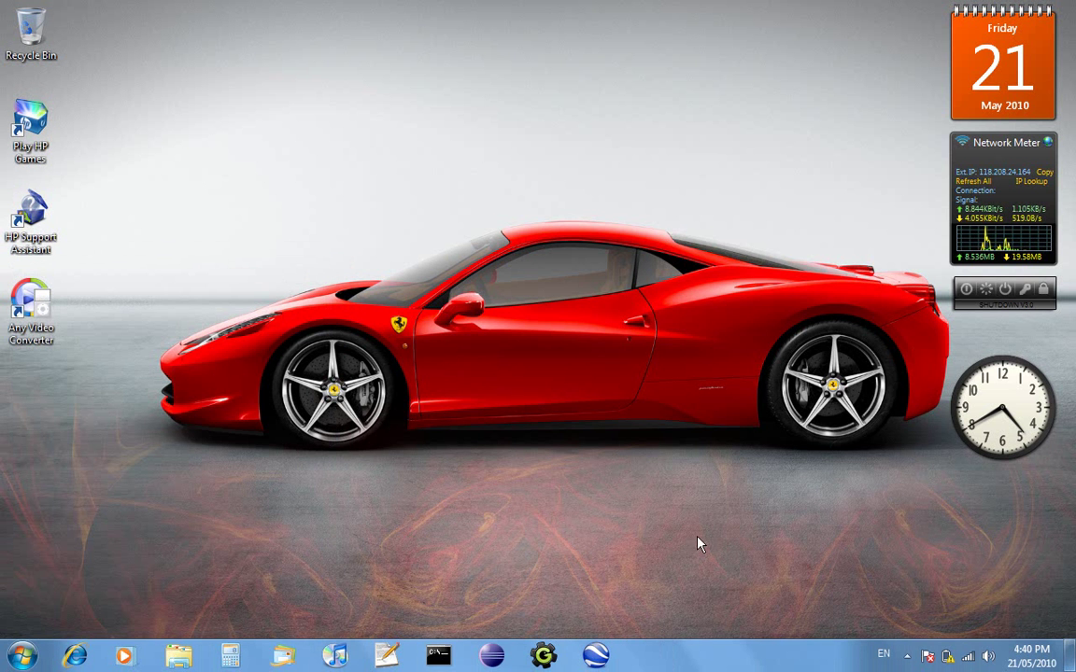
Step: Unlock the taskbar and stretch it much taller
{"action": "right_click", "coordinate": [686, 658]}
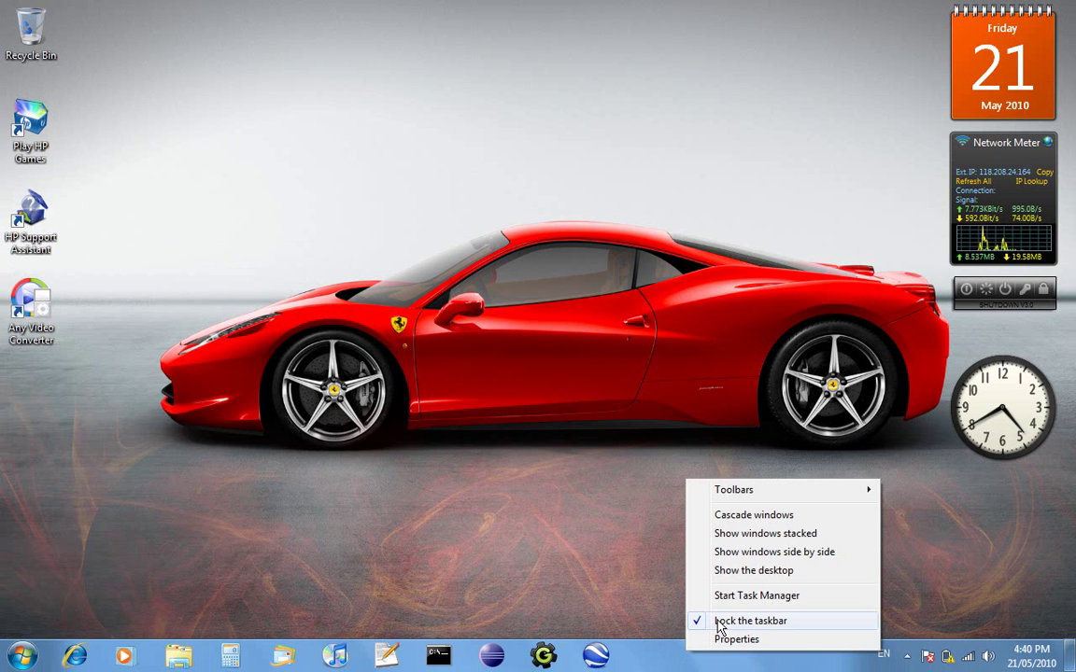
{"action": "left_click", "coordinate": [698, 624]}
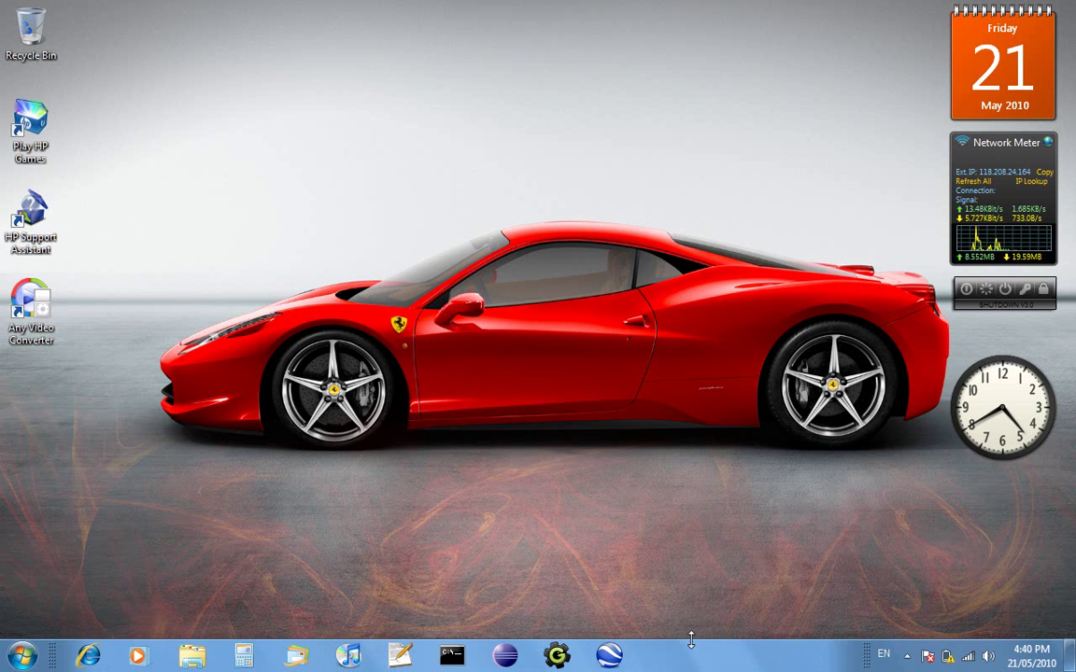
{"action": "left_click_drag", "start_coordinate": [692, 635], "coordinate": [692, 332]}
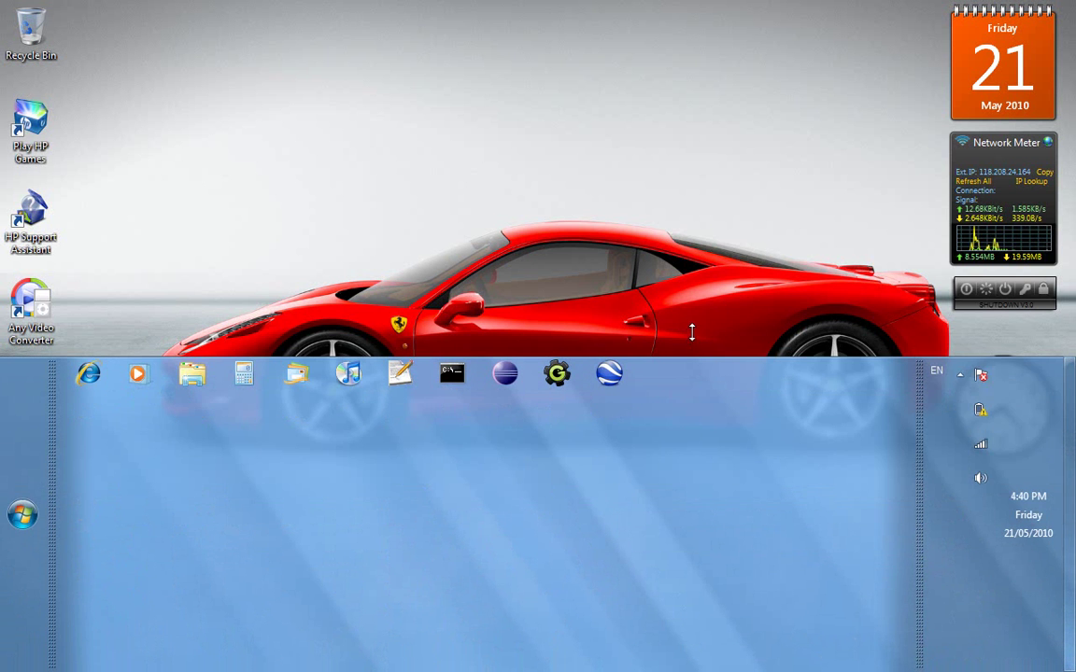
Step: Open and close the Start menu, then shrink the taskbar back to one row
{"action": "left_click", "coordinate": [24, 516]}
{"action": "left_click", "coordinate": [24, 519]}
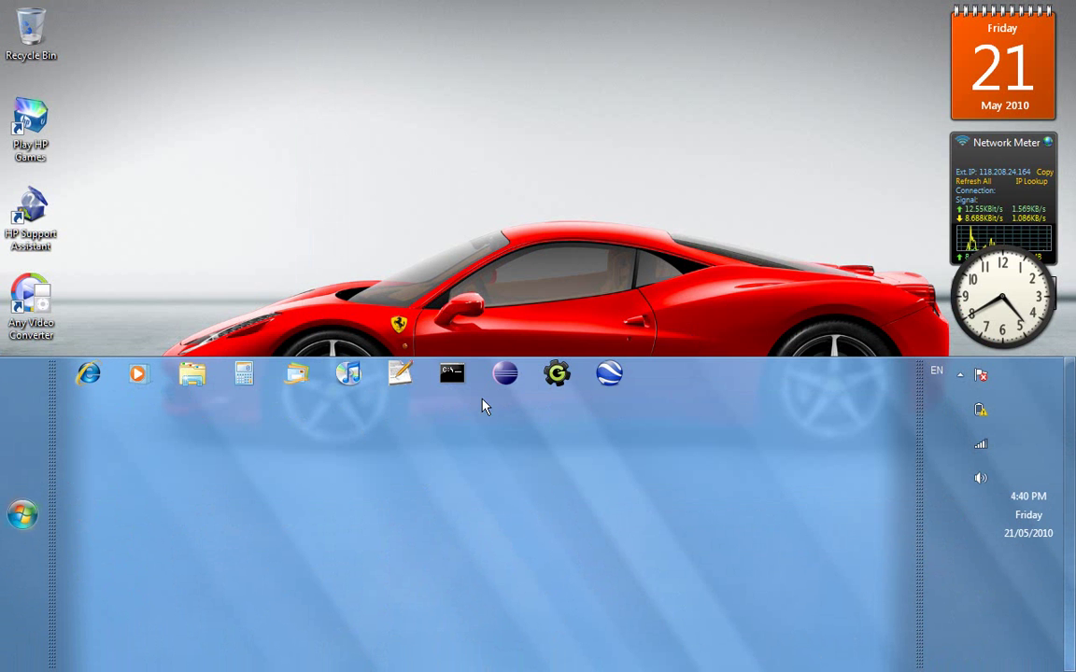
{"action": "left_click_drag", "start_coordinate": [659, 356], "coordinate": [659, 362]}
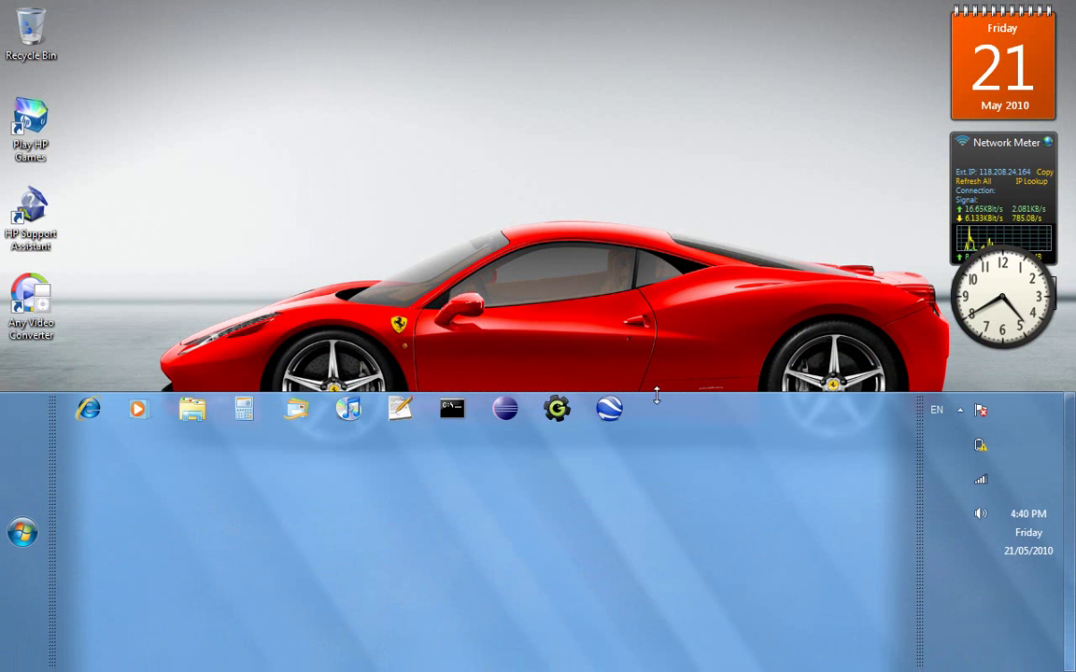
{"action": "left_click_drag", "start_coordinate": [656, 408], "coordinate": [649, 624]}
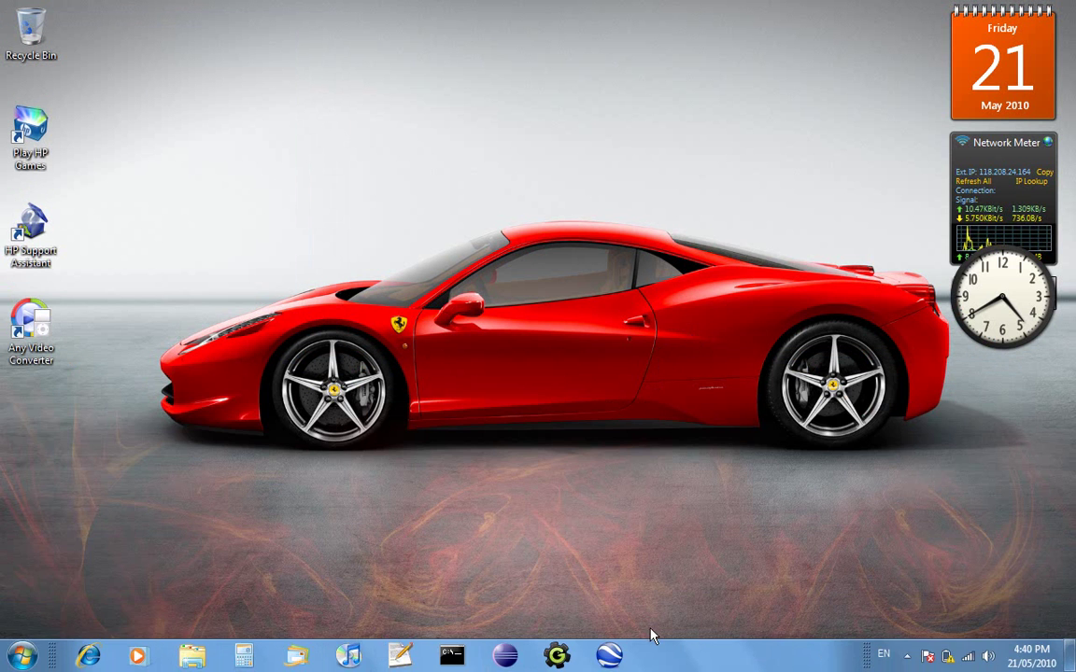
Step: Move the taskbar to the left screen edge and adjust its width
{"action": "left_click_drag", "start_coordinate": [183, 585], "coordinate": [3, 534]}
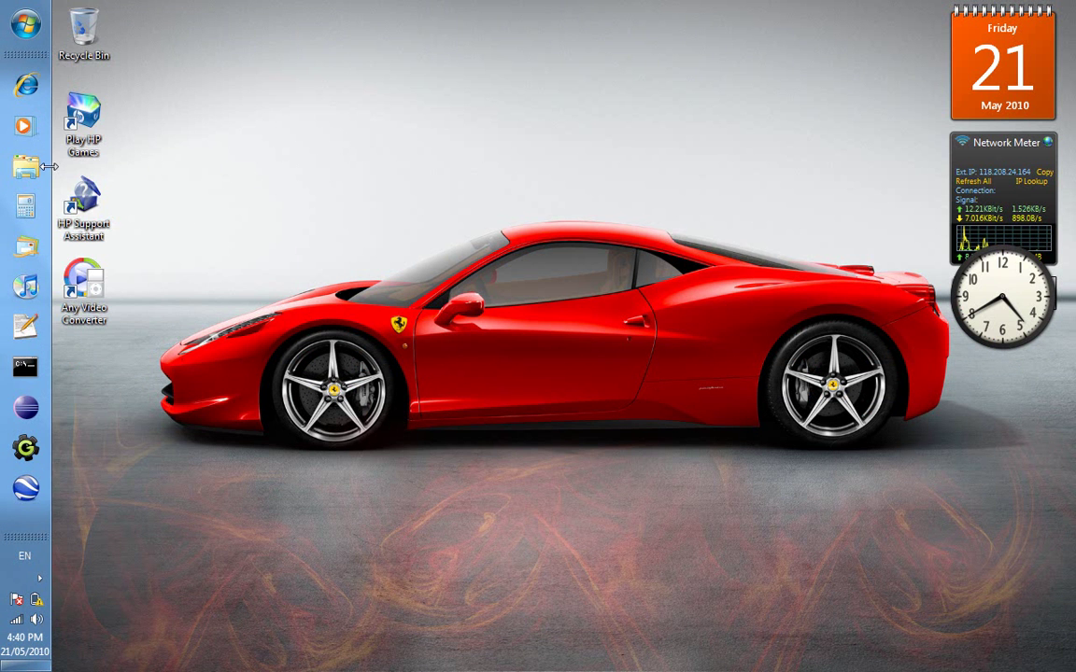
{"action": "left_click_drag", "start_coordinate": [49, 166], "coordinate": [4, 261]}
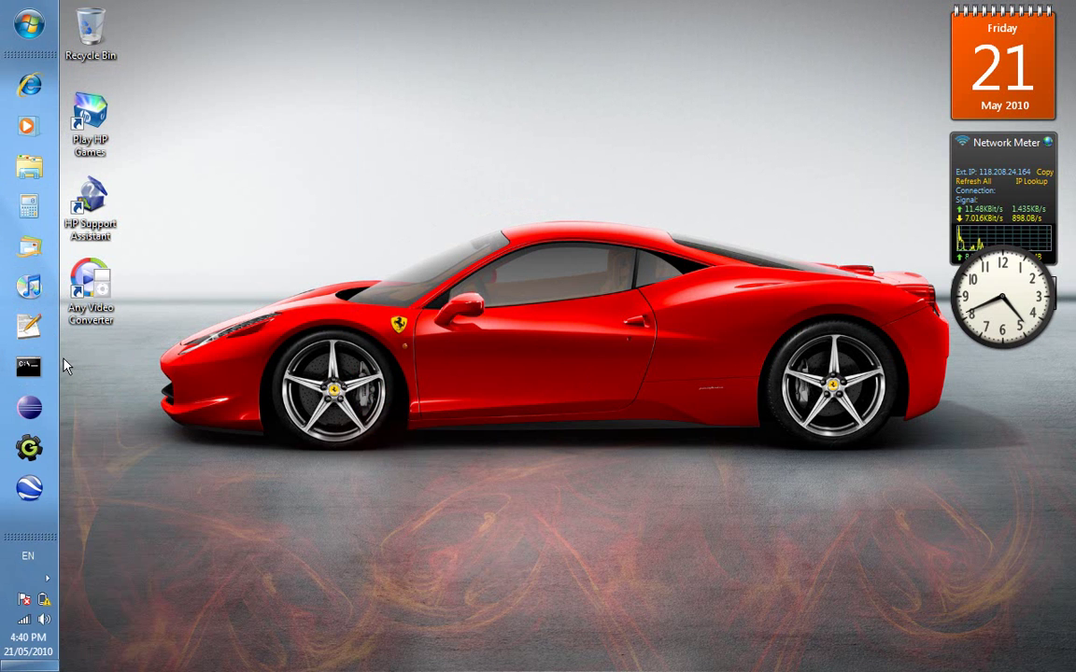
{"action": "left_click_drag", "start_coordinate": [58, 356], "coordinate": [5, 651]}
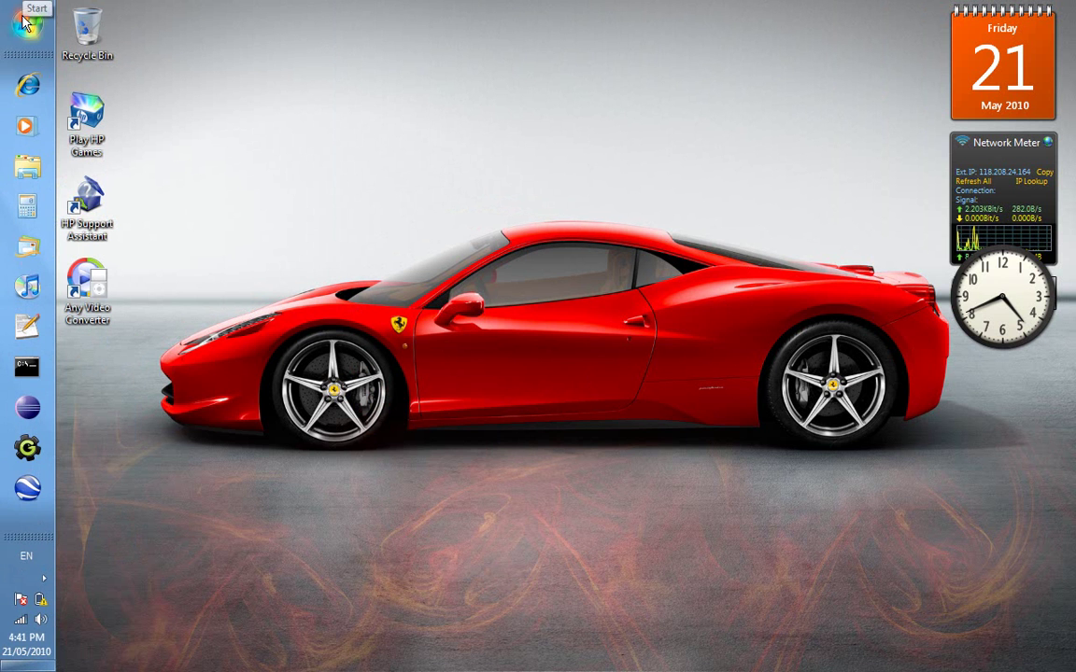
{"action": "left_click_drag", "start_coordinate": [52, 83], "coordinate": [37, 84]}
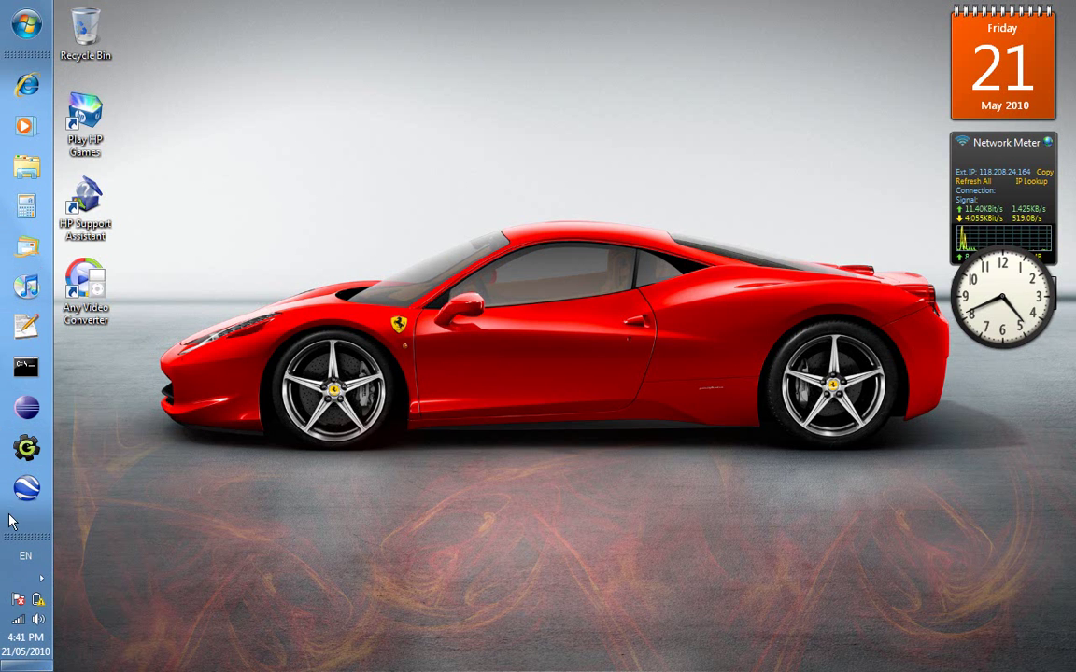
Step: Move the taskbar to the bottom, then the right edge, then back to the bottom
{"action": "left_click_drag", "start_coordinate": [28, 521], "coordinate": [138, 668]}
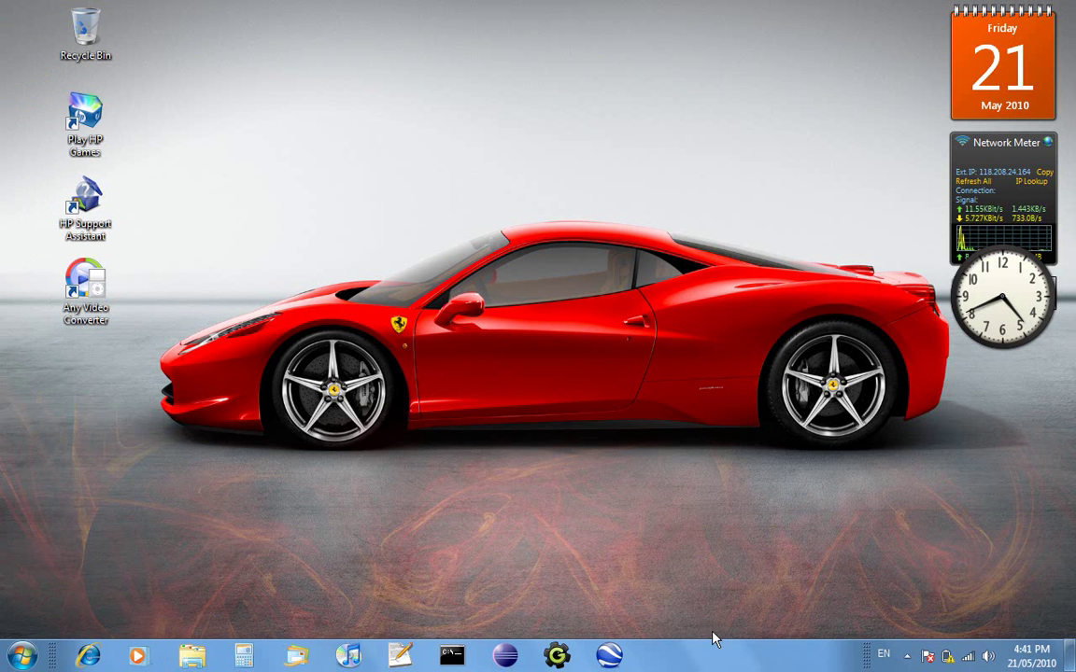
{"action": "left_click_drag", "start_coordinate": [855, 656], "coordinate": [1074, 452]}
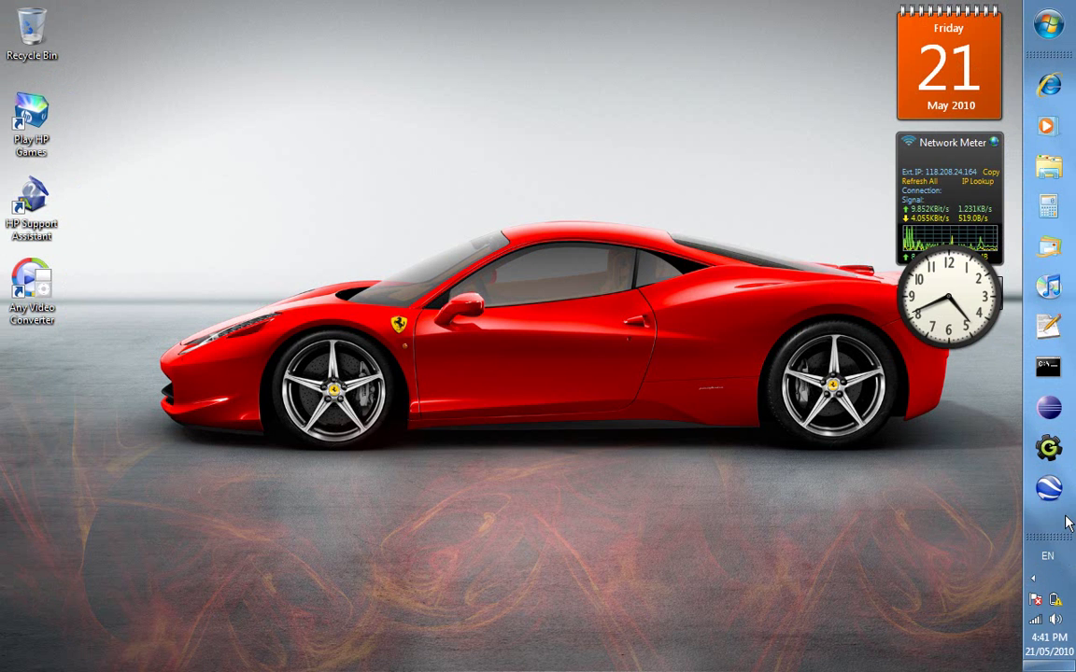
{"action": "left_click_drag", "start_coordinate": [1036, 523], "coordinate": [684, 644]}
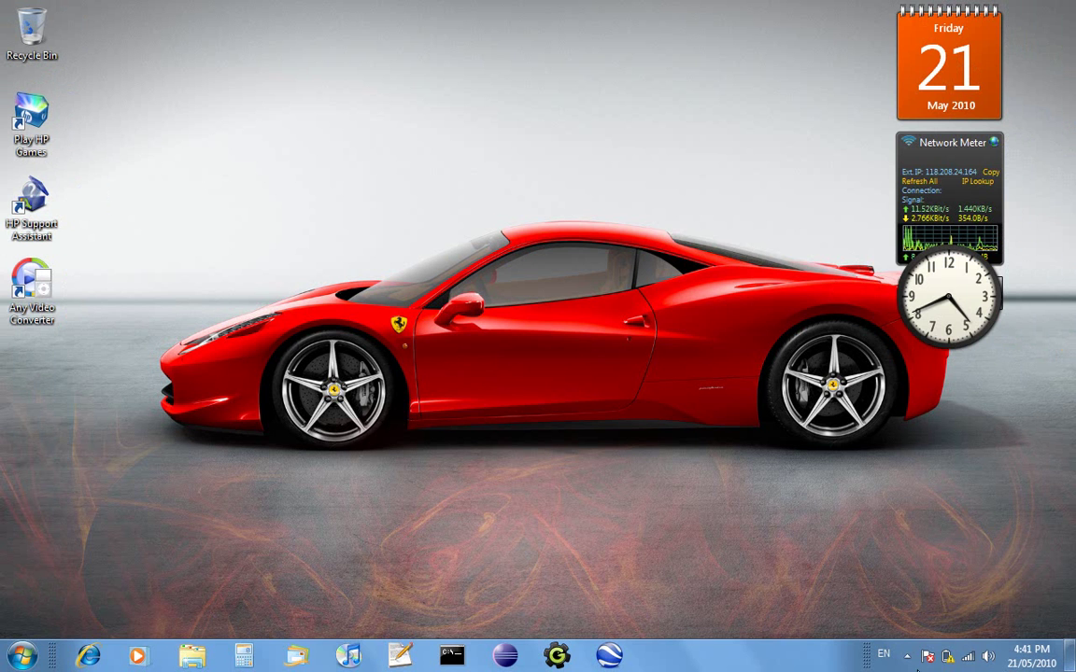
Step: Enable Lock the taskbar from the taskbar's right-click menu, keeping it at the bottom edge
{"action": "right_click", "coordinate": [772, 664]}
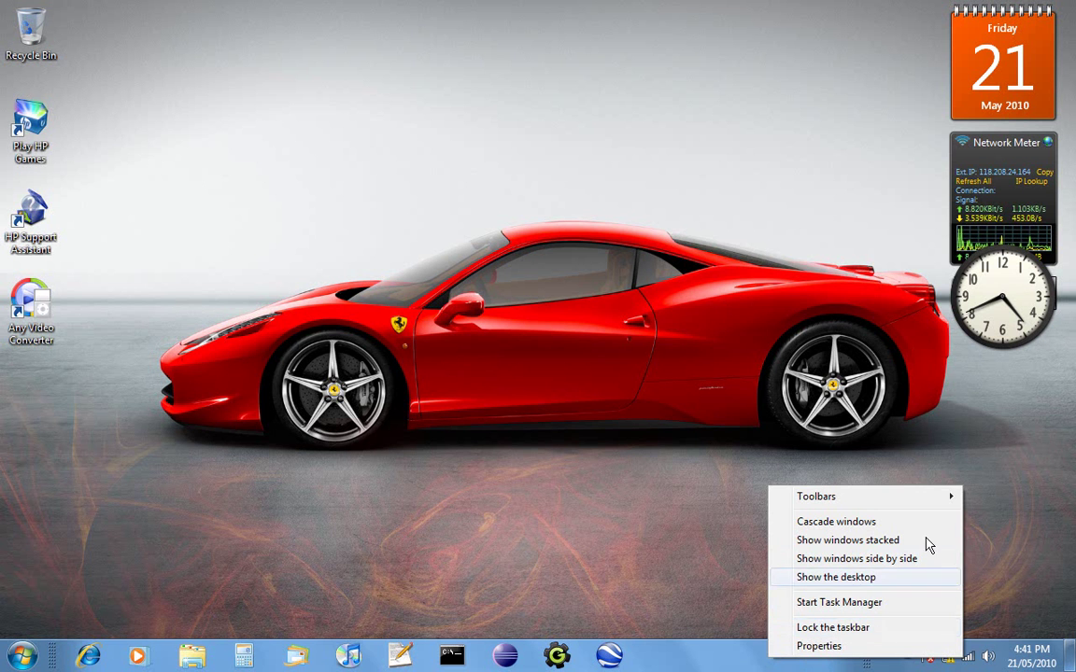
{"action": "left_click", "coordinate": [821, 629]}
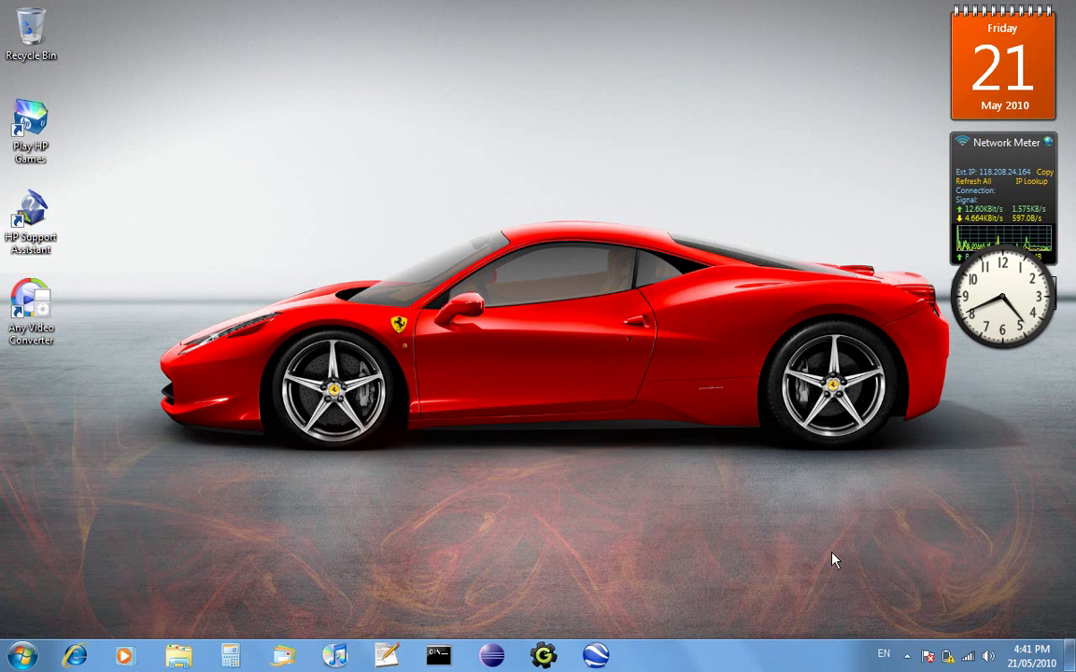